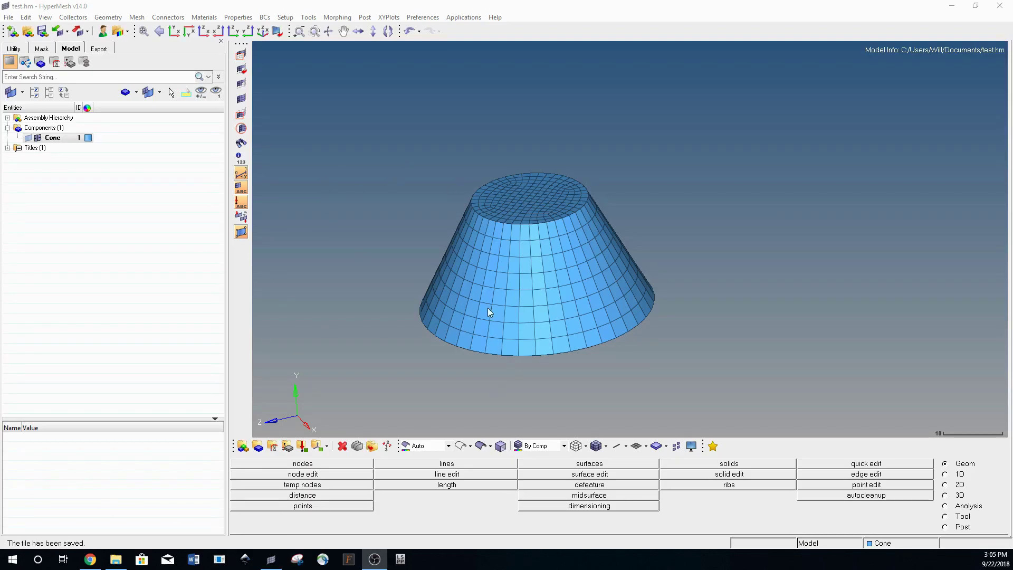
Start a Save As of the cone model from the File menu, then cancel it without saving.
mouse_move(614, 207)
left_mouse_down("ctrl")
mouse_move(505, 229)
mouse_move(550, 271)
mouse_move(547, 245)
left_mouse_up("ctrl")
left_click(8, 17)
left_click(9, 18)
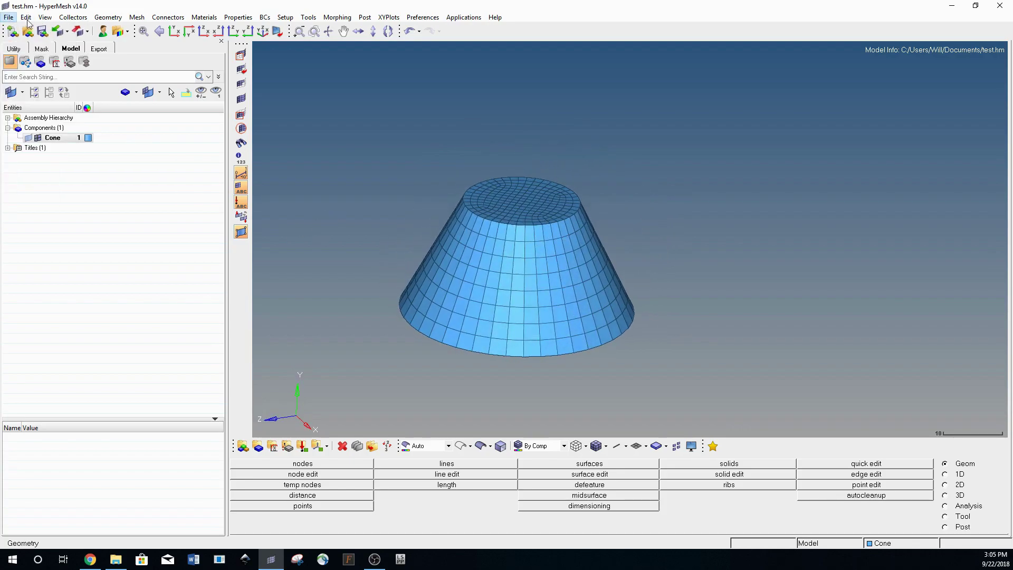
left_click(9, 17)
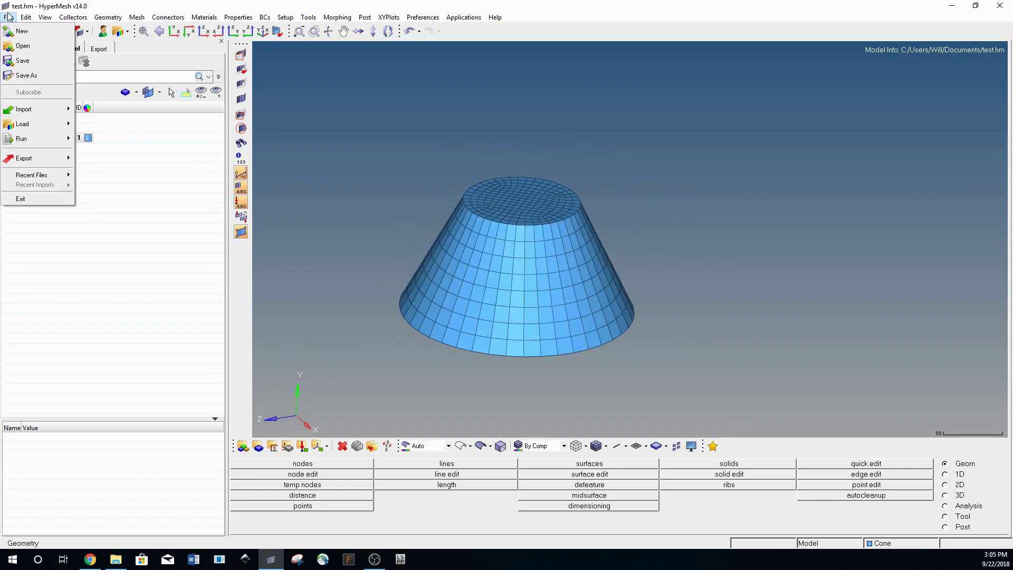
left_click(24, 76)
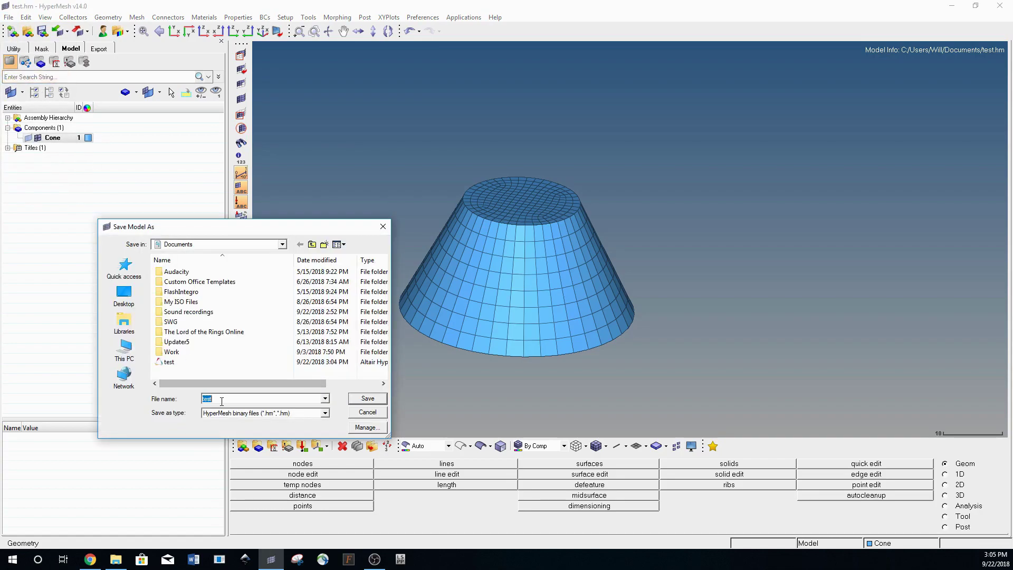
left_click(382, 228)
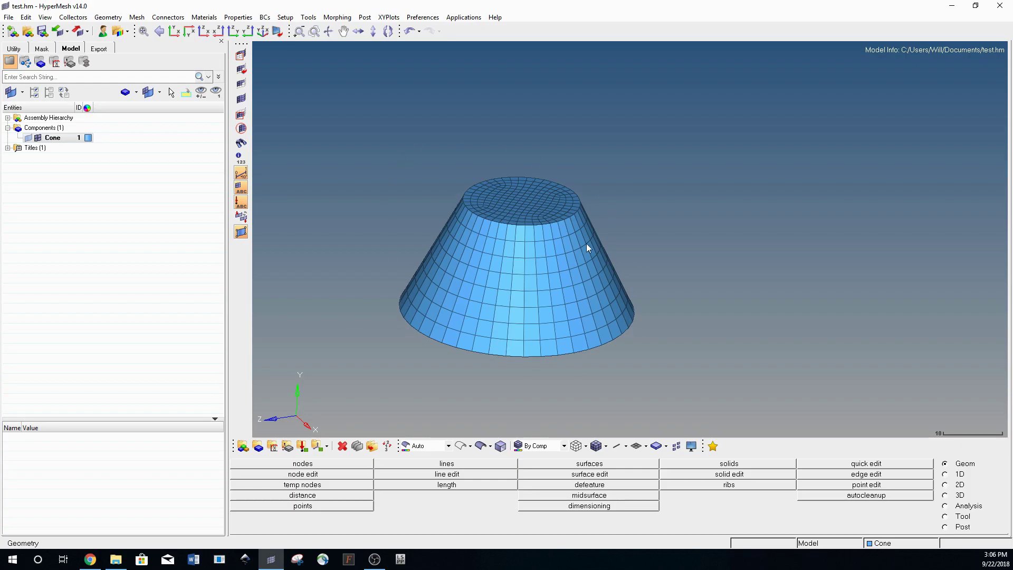
Orbit the cone to look into its opening and back to a tilted side view.
left_click_drag(587, 248, 516, 254, "ctrl")
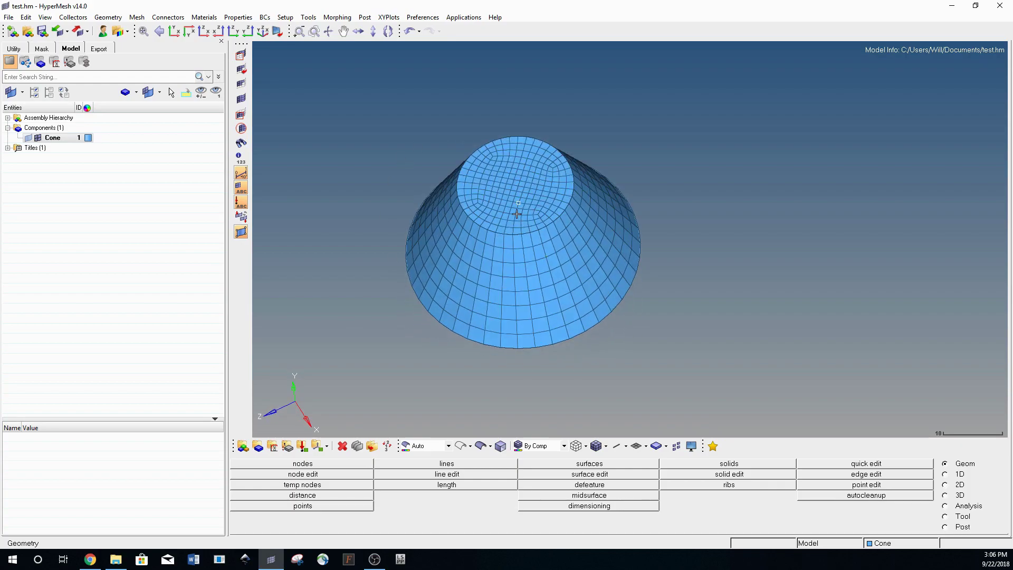
mouse_move(516, 213)
left_mouse_down("ctrl")
mouse_move(516, 185)
mouse_move(522, 209)
left_mouse_up("ctrl")
scroll(516, 199, "down", 2)
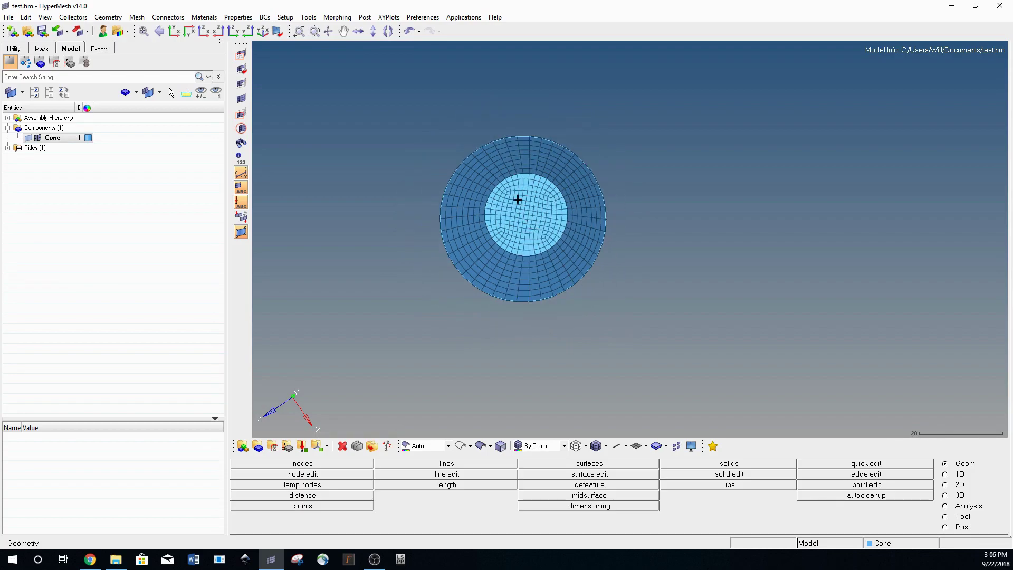
scroll(567, 233, "up", 3)
mouse_move(567, 233)
left_mouse_down("ctrl")
mouse_move(559, 230)
mouse_move(571, 222)
left_mouse_up("ctrl")
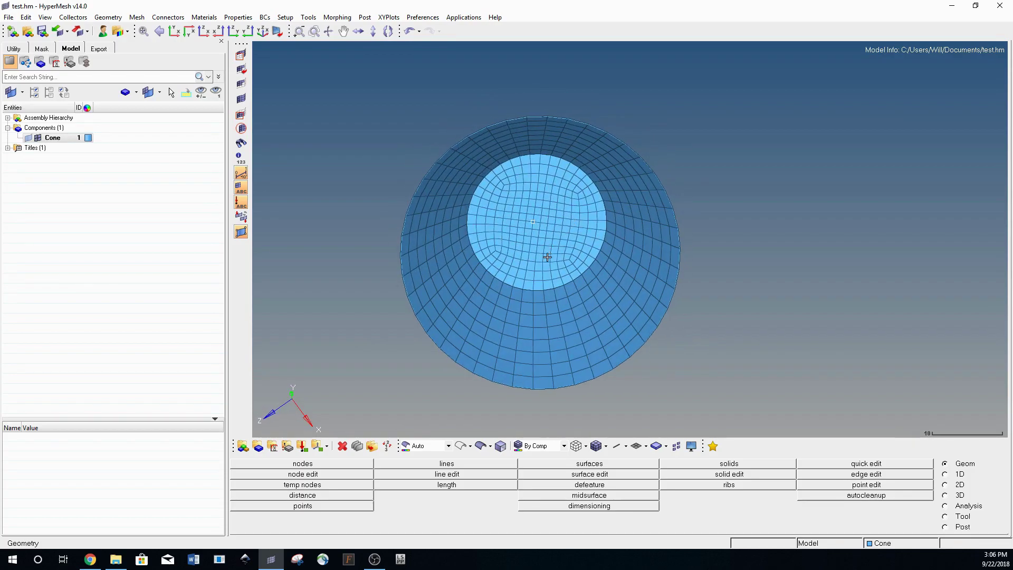
mouse_move(488, 326)
left_mouse_down("ctrl")
mouse_move(525, 312)
mouse_move(516, 276)
left_mouse_up("ctrl")
scroll(502, 330, "up", 2)
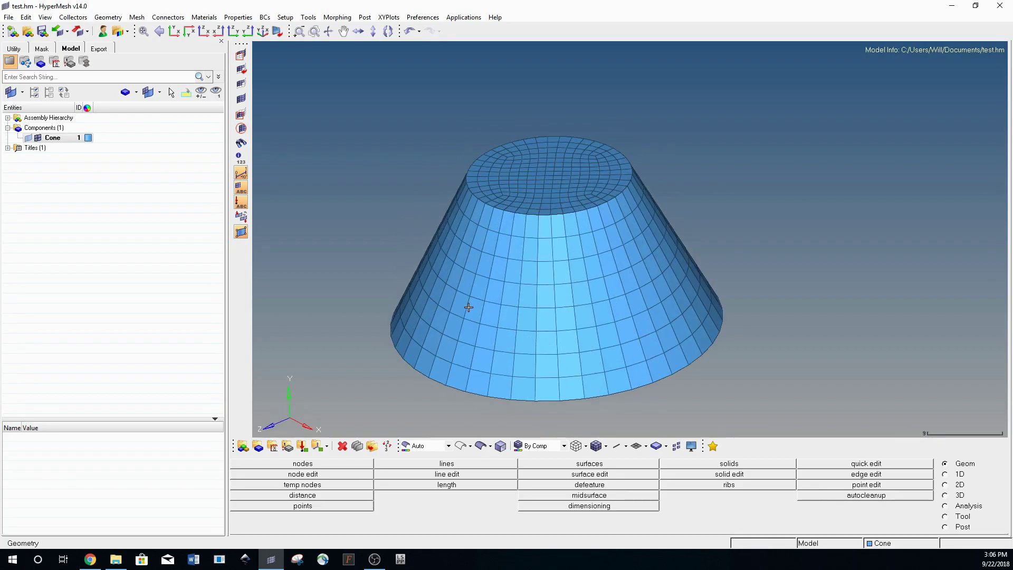
mouse_move(469, 308)
left_mouse_down("ctrl")
mouse_move(414, 261)
mouse_move(455, 228)
left_mouse_up("ctrl")
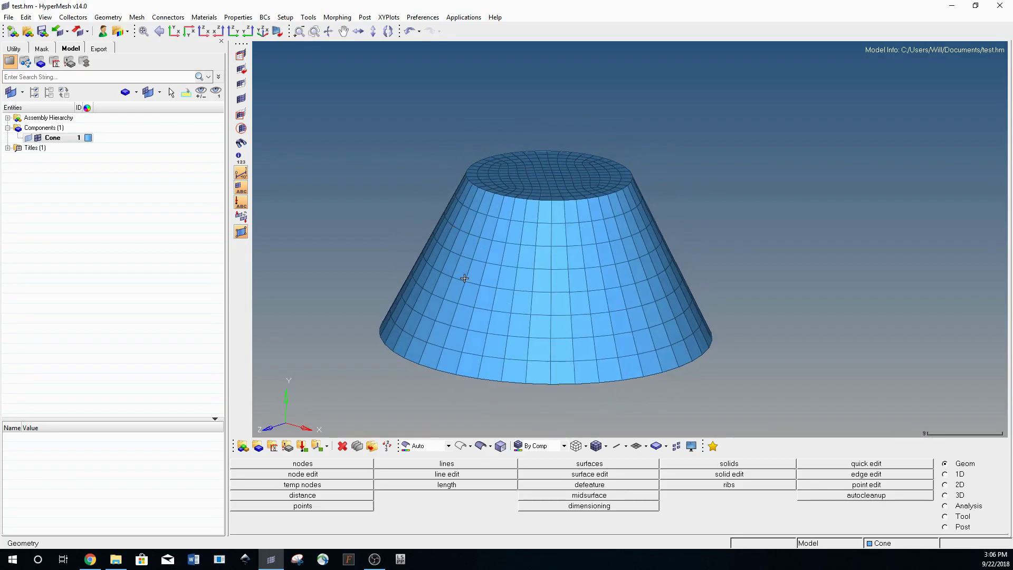
Set up a Solver Deck export with file type LsDyna and template Keyword971_R8.0, then browse for the save location.
left_click(77, 31)
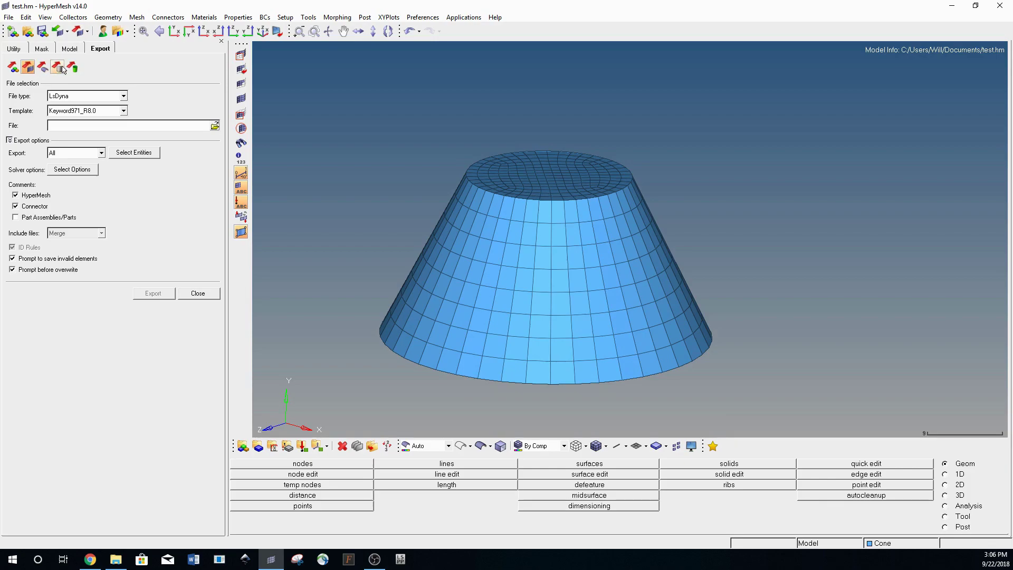
left_click(40, 67)
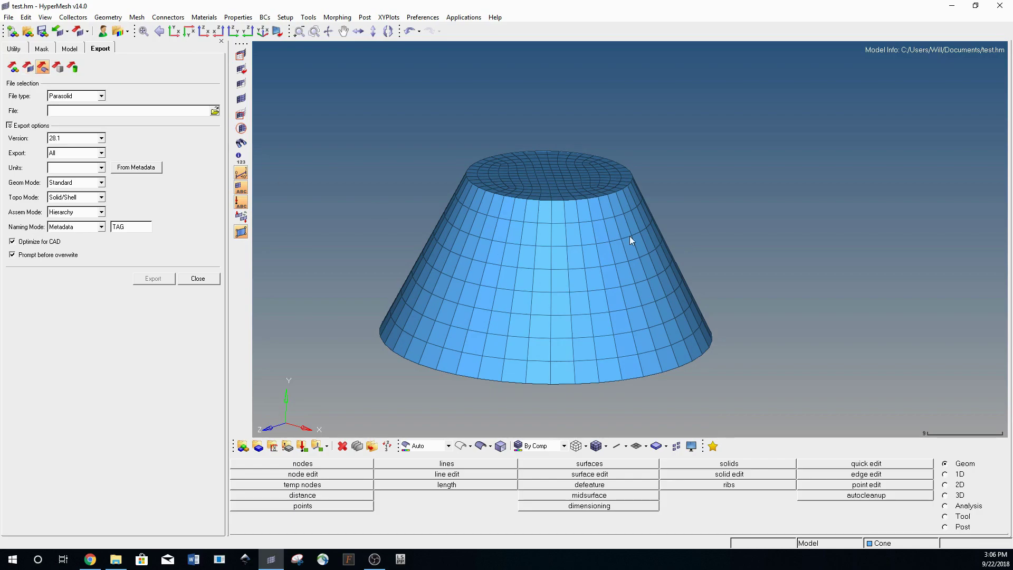
left_click(27, 69)
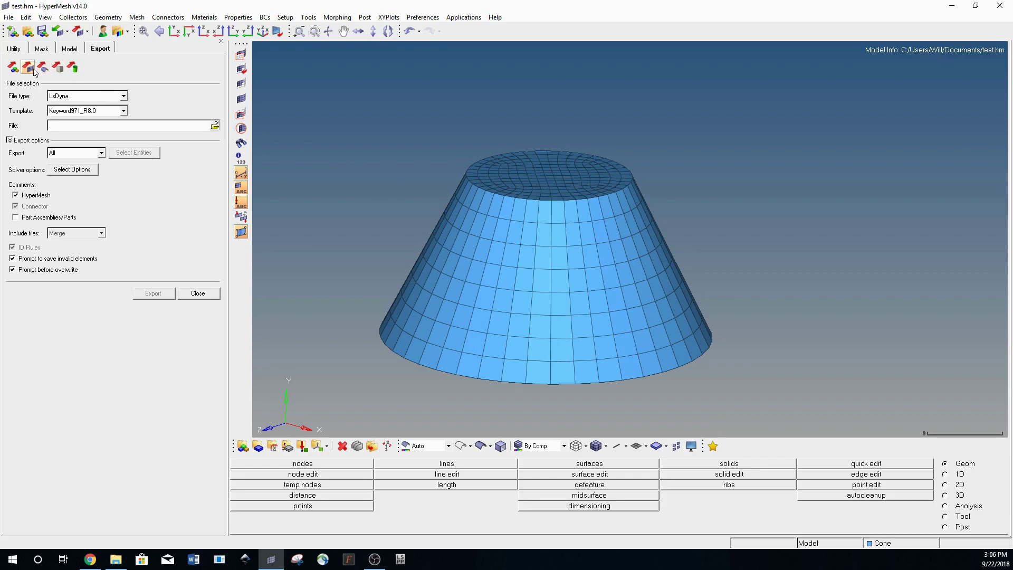
left_click(125, 98)
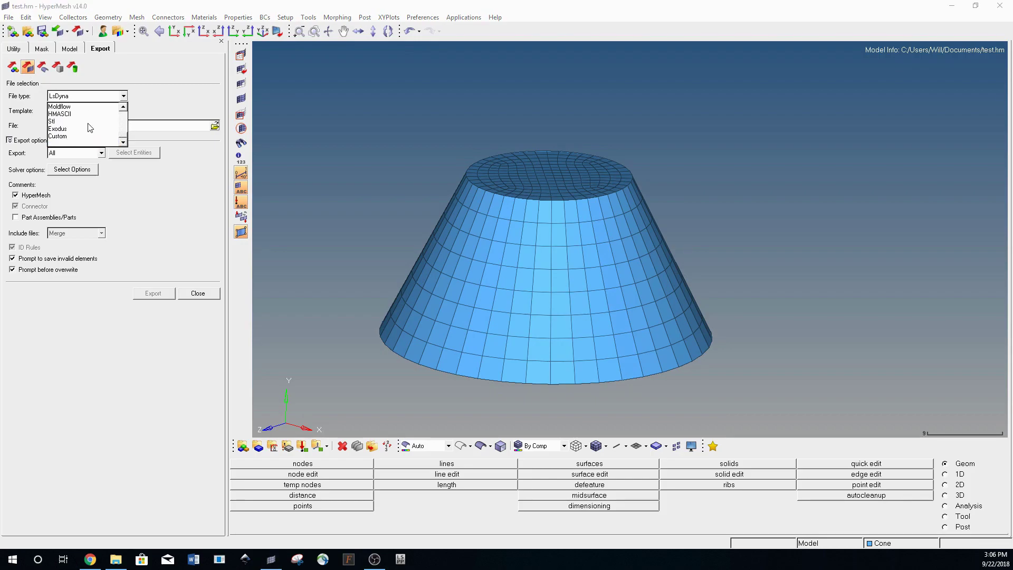
scroll(62, 123, "down", 1)
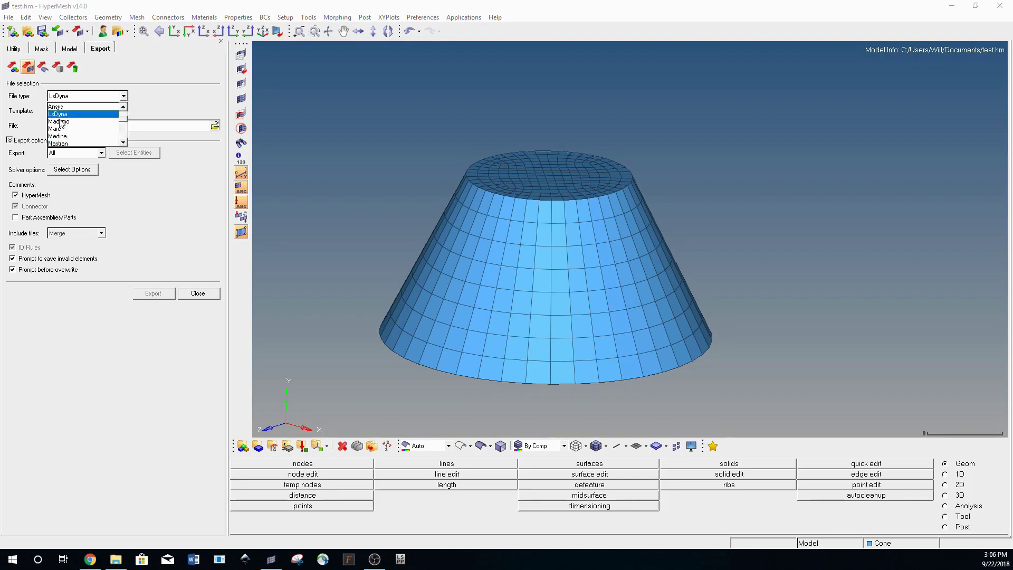
scroll(70, 120, "down", 1)
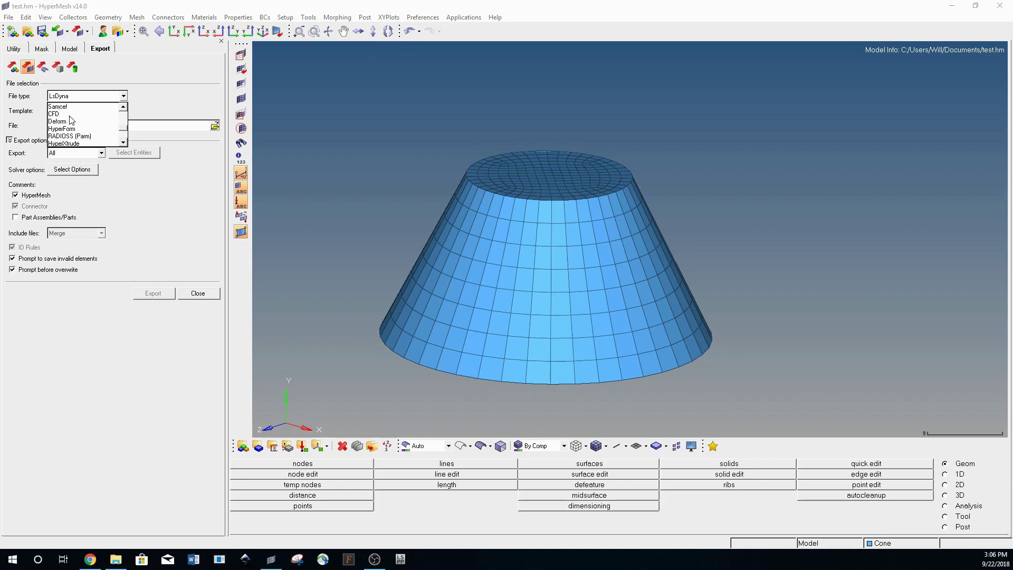
scroll(71, 120, "down", 1)
scroll(61, 133, "up", 2)
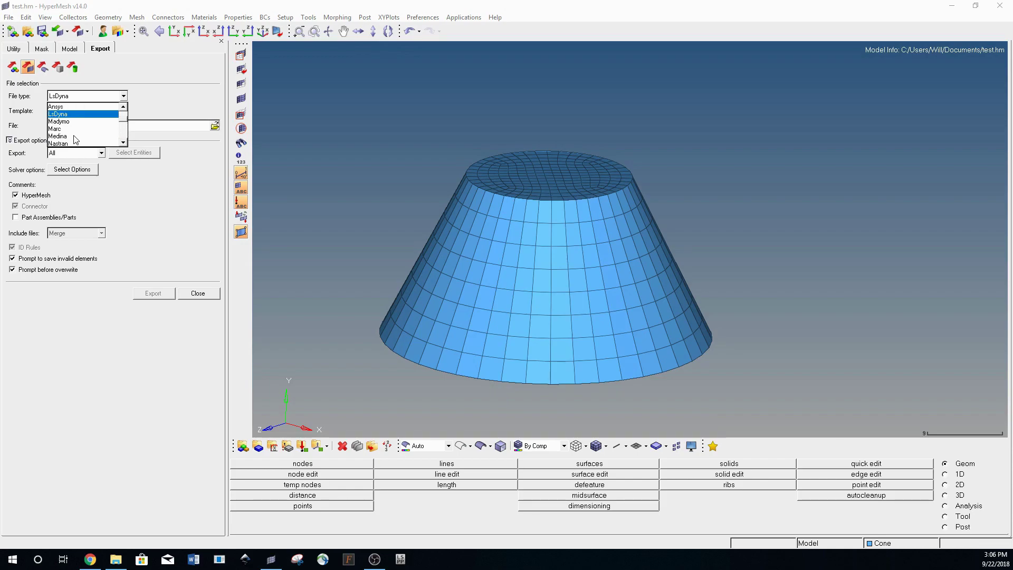
left_click(62, 118)
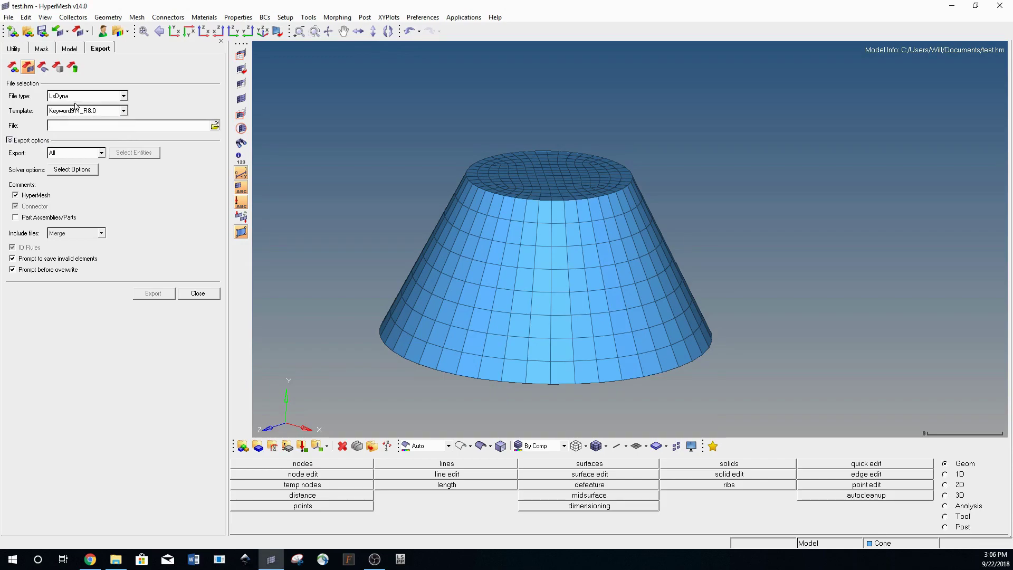
left_click(121, 113)
left_click(93, 122)
left_click(214, 128)
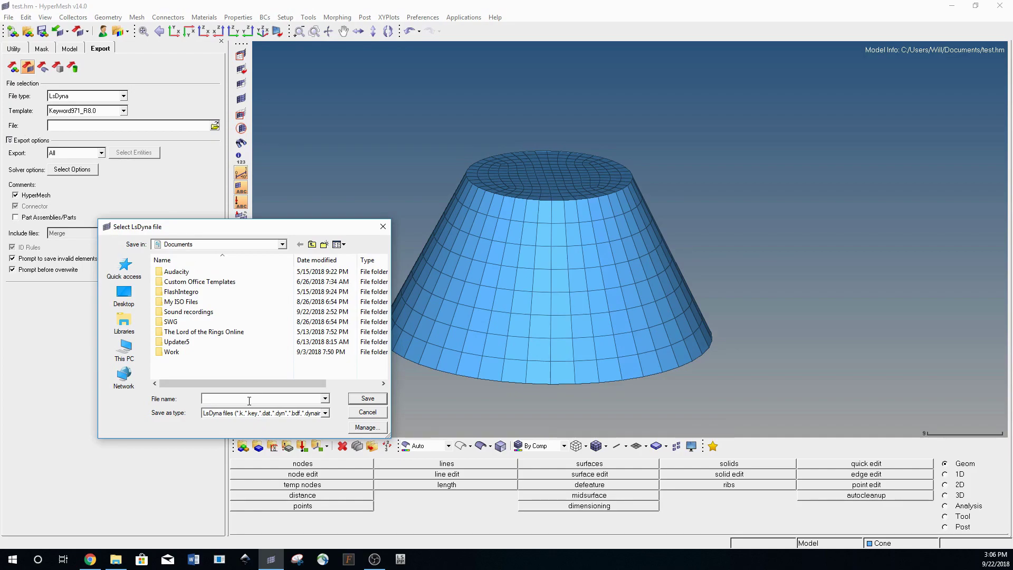
type("cone_1")
Save the deck as cone_1 in Documents, export Displayed entities only, and write the LS-DYNA file.
key("Return")
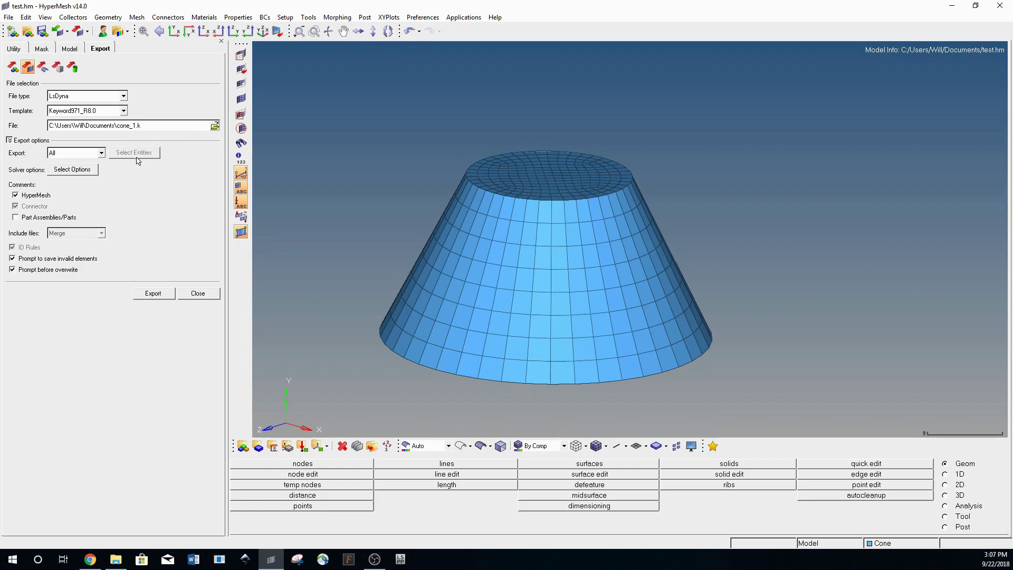
left_click(101, 154)
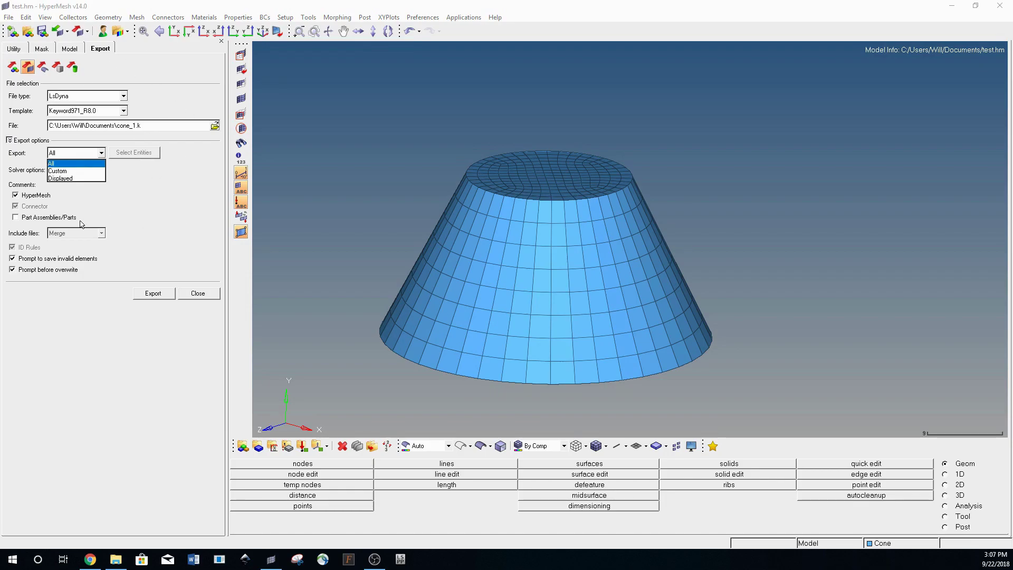
left_click(64, 179)
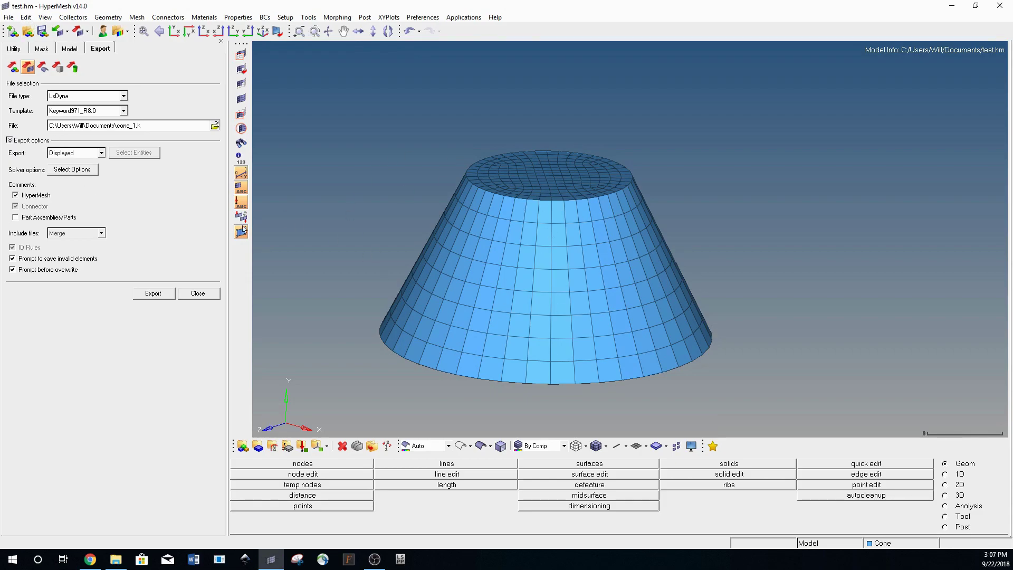
left_click(43, 49)
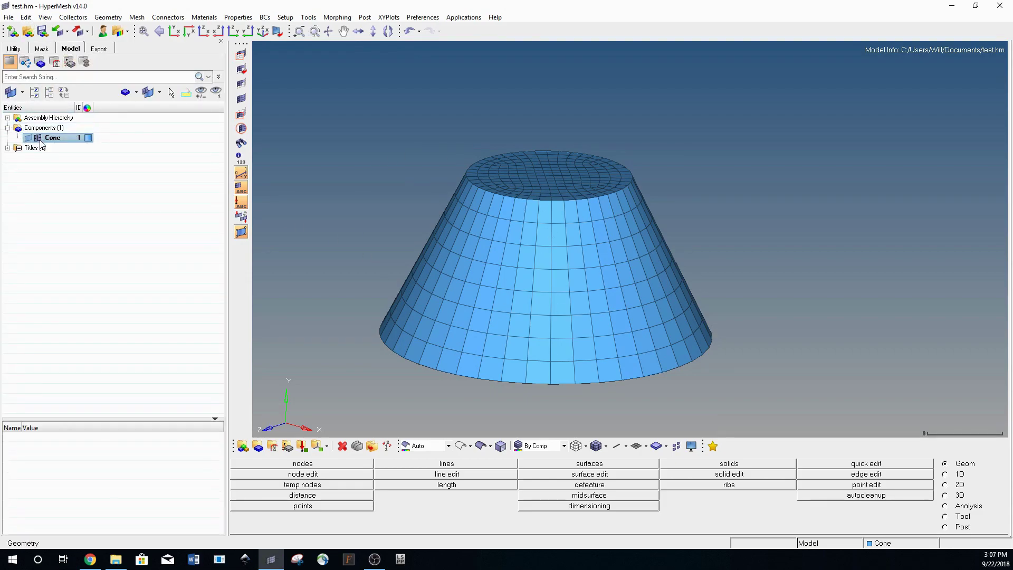
left_click(107, 50)
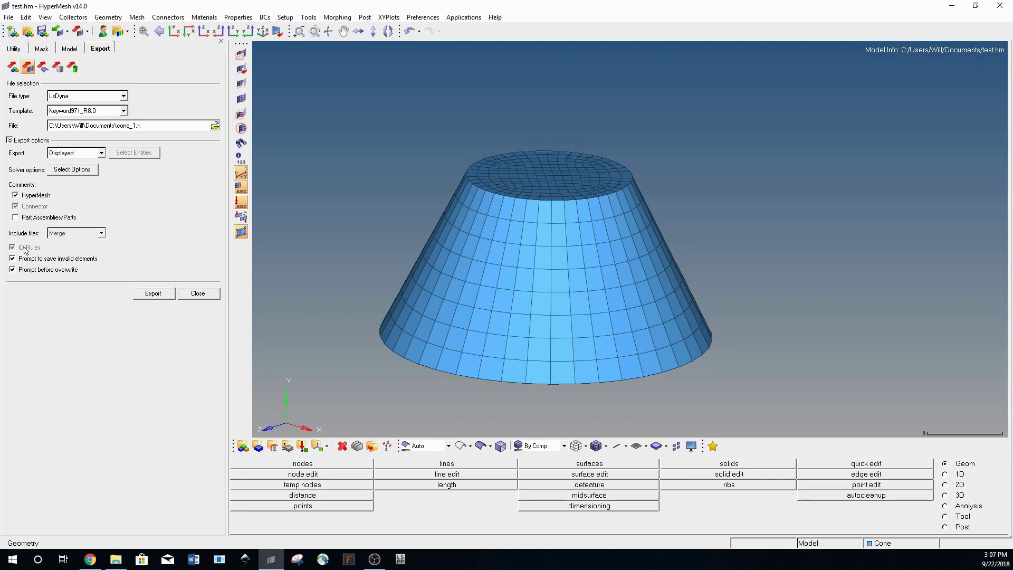
left_click(163, 297)
Launch LS-PrePost, snap HyperMesh to the right, and locate cone_1.k in Documents via File Explorer.
left_click(402, 560)
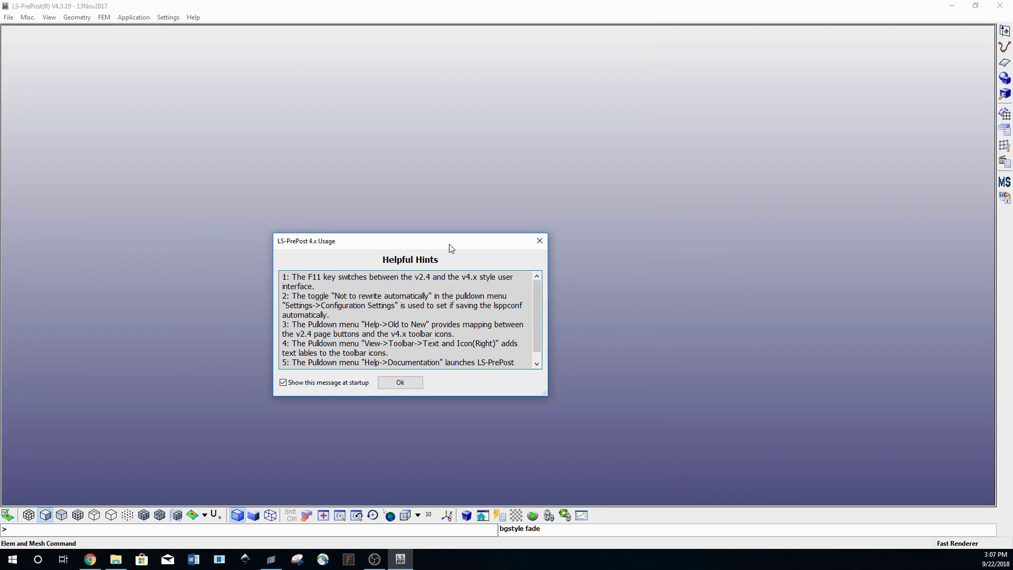
left_click_drag(449, 243, 573, 195)
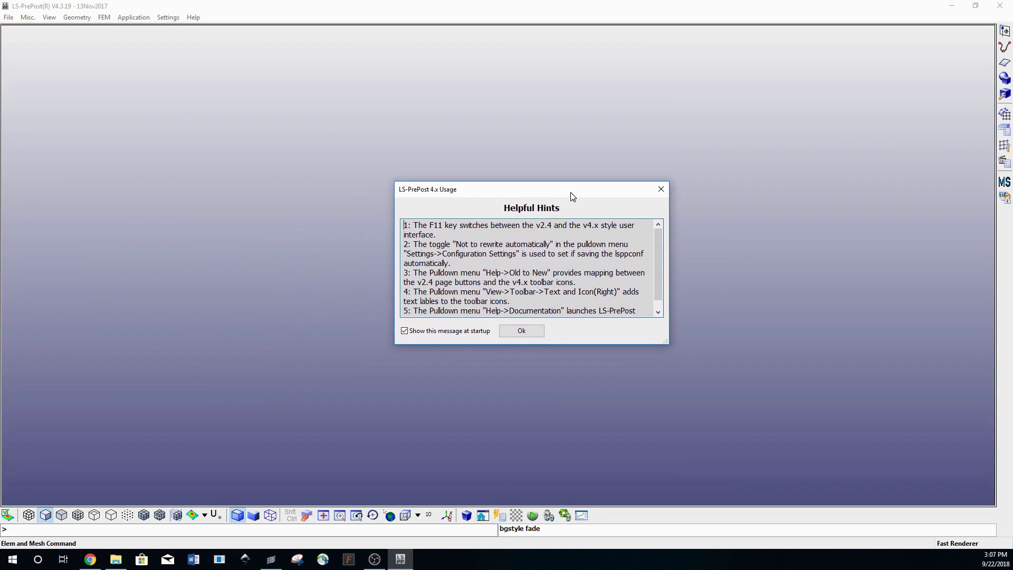
left_click(116, 559)
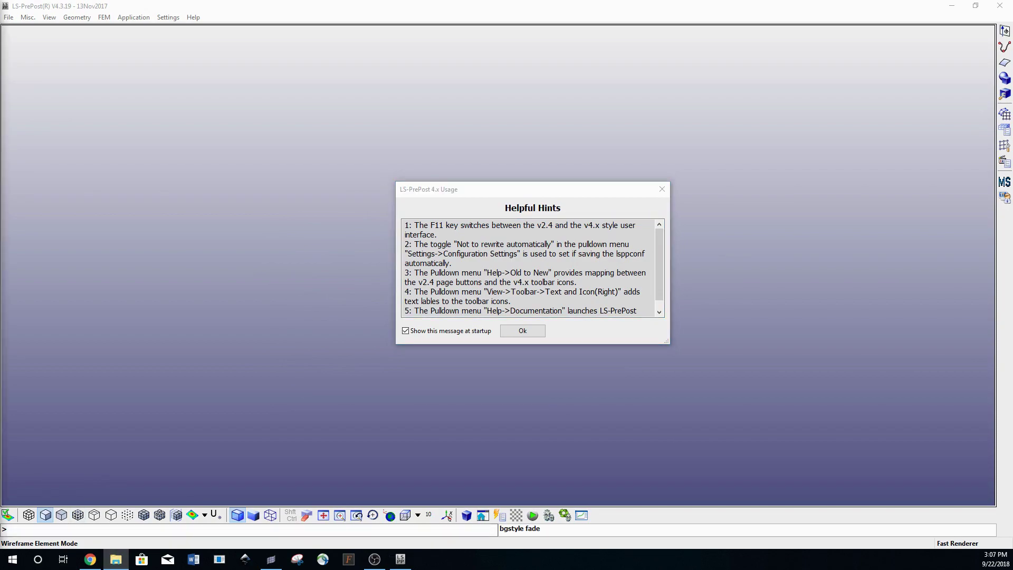
mouse_move(123, 105)
left_mouse_down()
mouse_move(267, 115)
mouse_move(2, 119)
left_mouse_up()
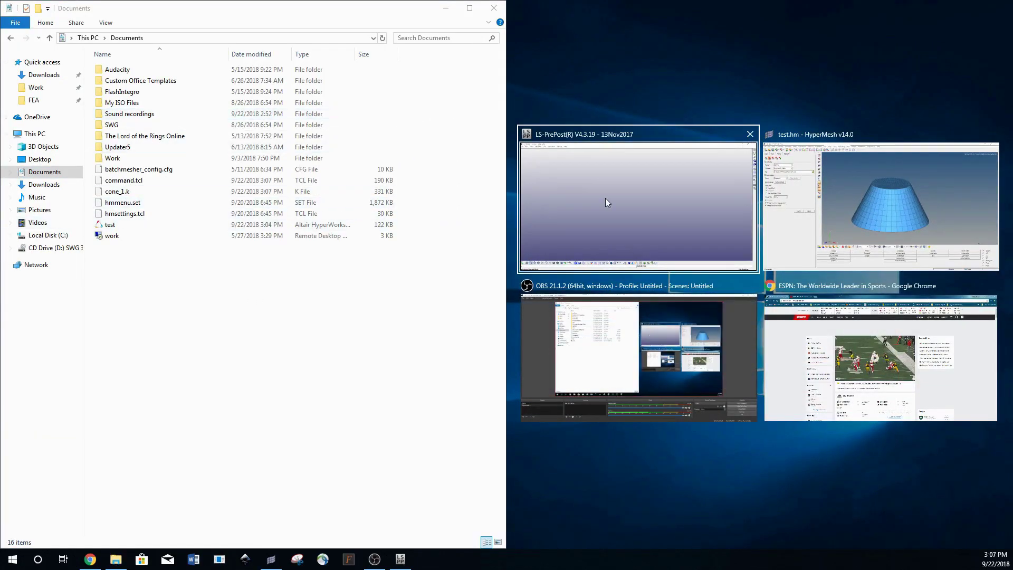
left_click(887, 185)
left_click(146, 192)
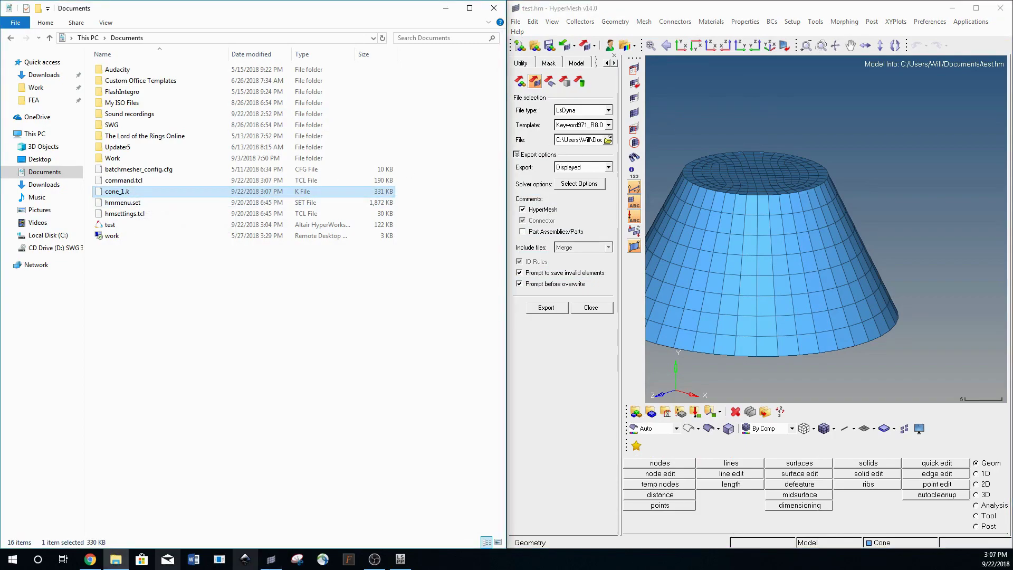
Disable 'Show this message at startup', dismiss the Helpful Hints, and bring the Documents folder forward.
left_click(401, 560)
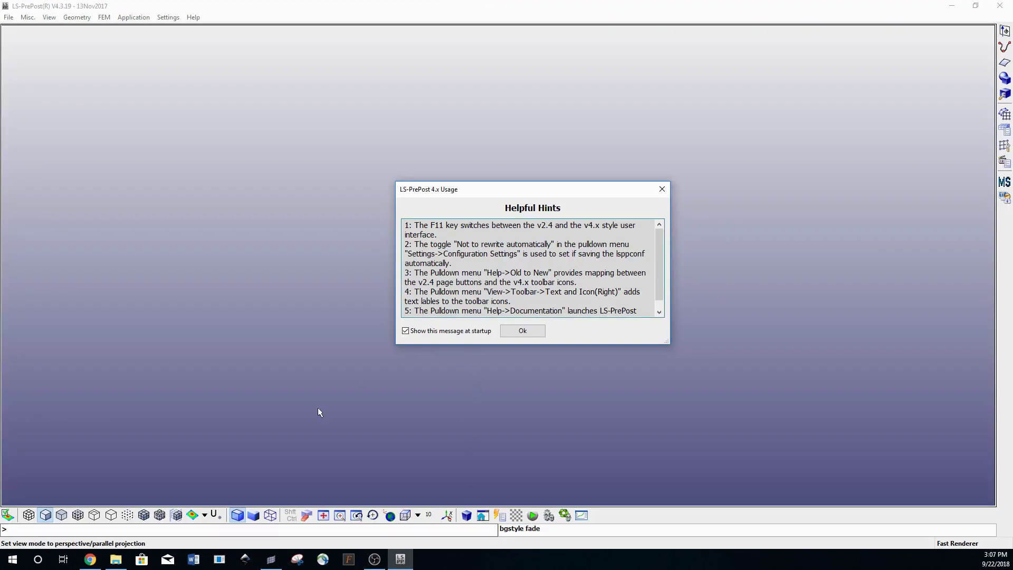
left_click(117, 558)
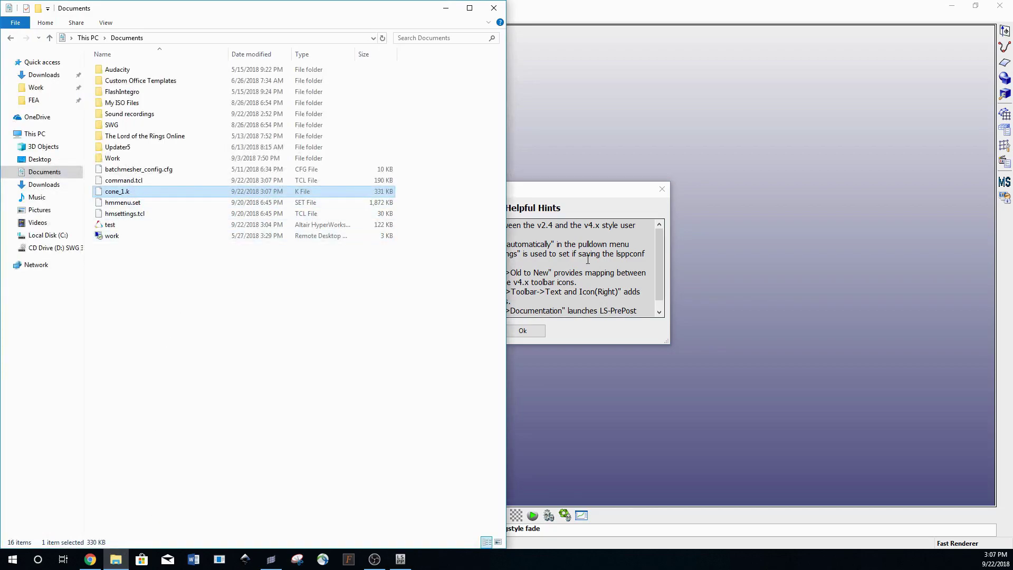
left_click(554, 202)
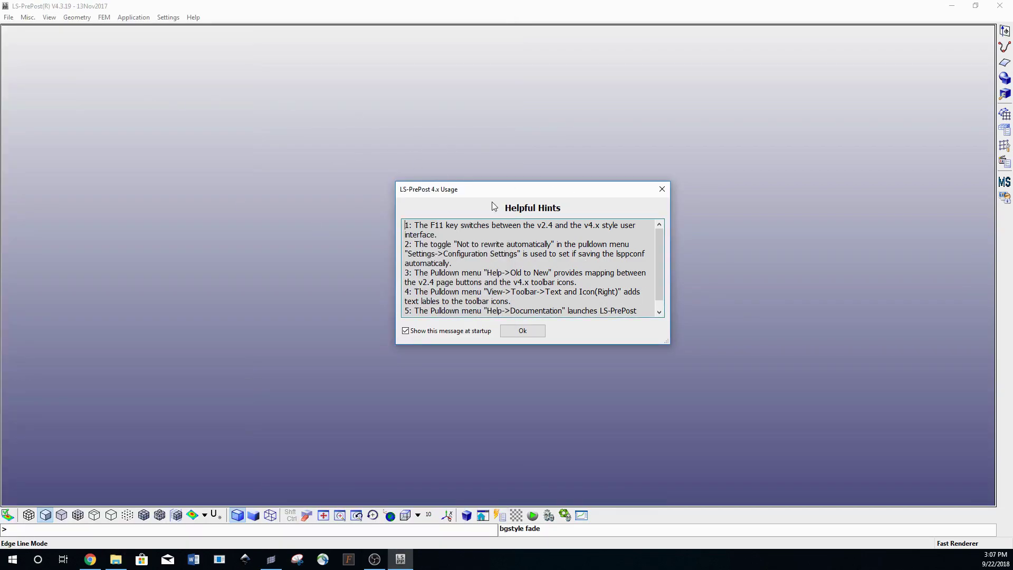
left_click(406, 331)
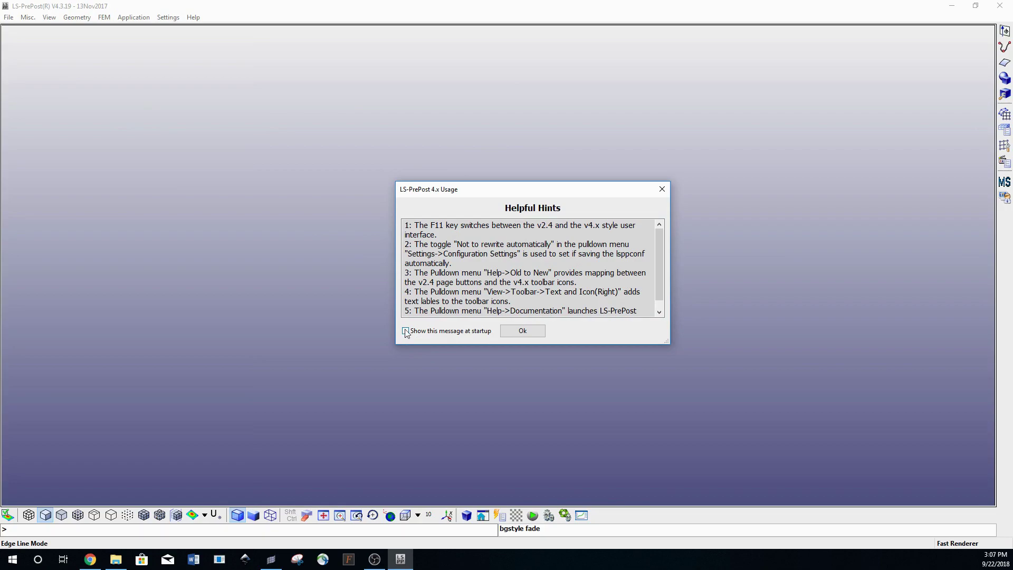
left_click(523, 332)
left_click(116, 560)
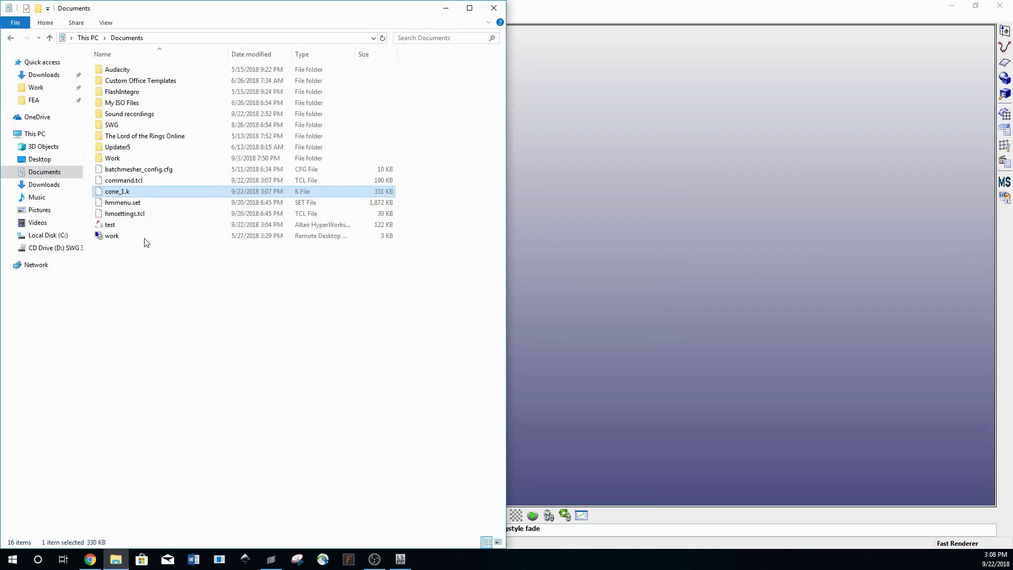
Drag cone_1.k from File Explorer into the LS-PrePost viewport to load the cone model.
left_click_drag(127, 194, 706, 200)
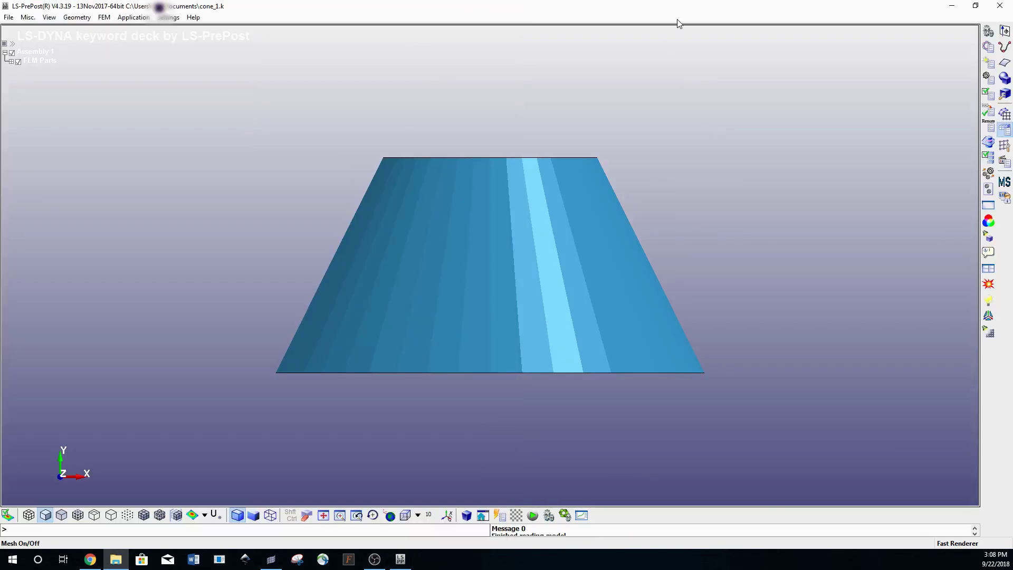
mouse_move(443, 381)
left_mouse_down("ctrl")
mouse_move(509, 255)
mouse_move(510, 214)
left_mouse_up("ctrl")
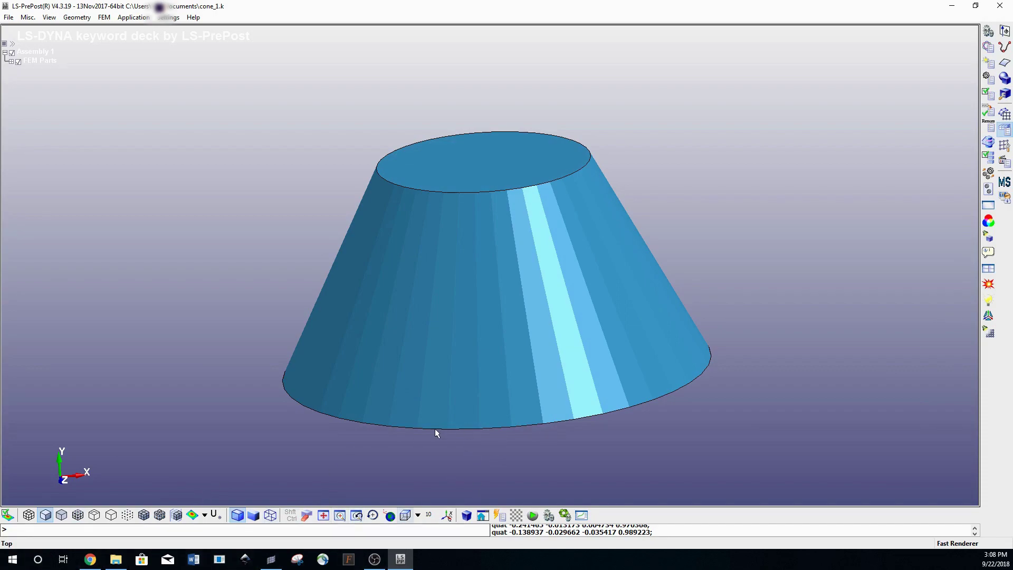
Enable Text and Icon display for both the right and bottom toolbars from View > Toolbar.
left_click(50, 18)
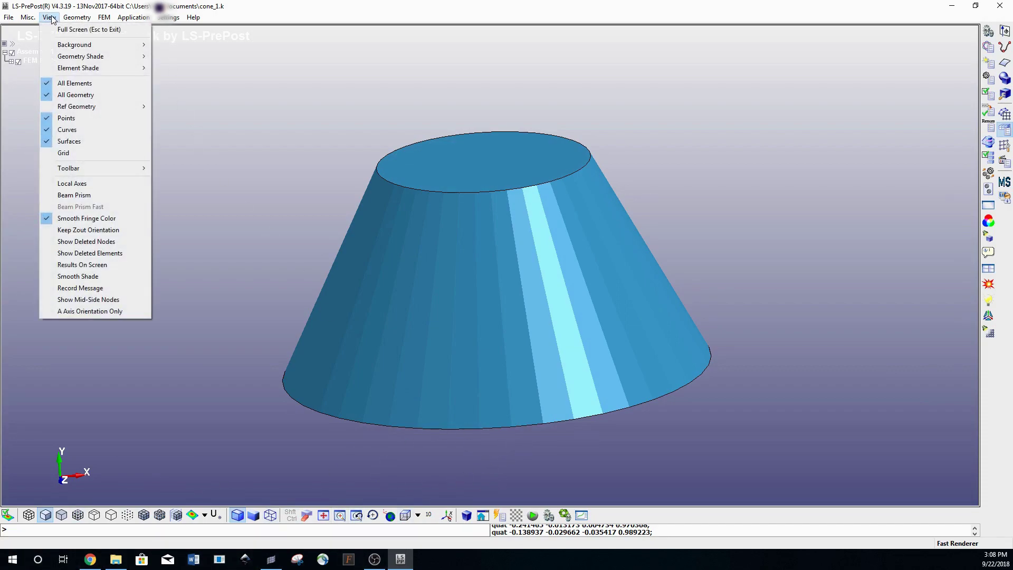
mouse_move(69, 168)
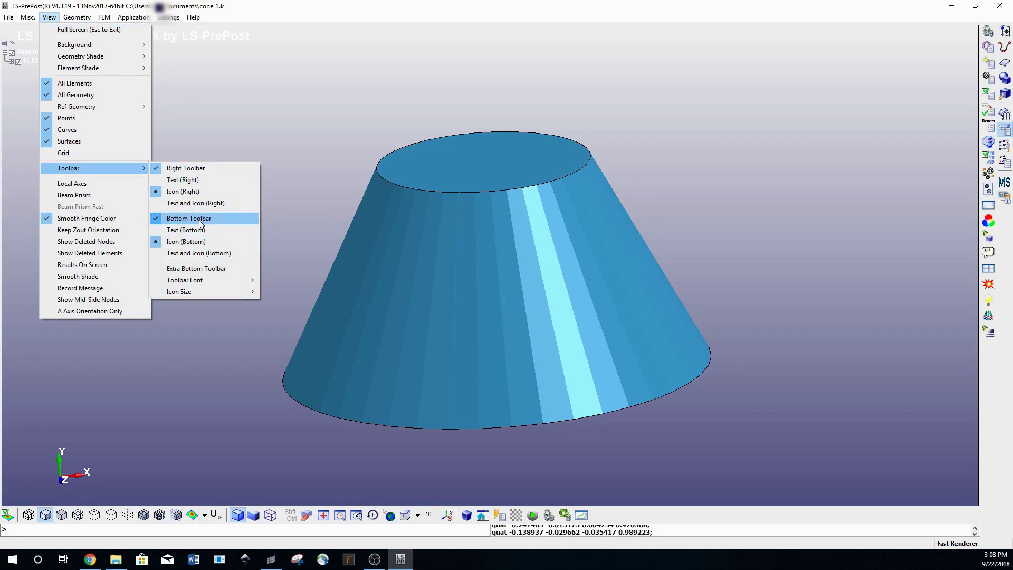
left_click(199, 204)
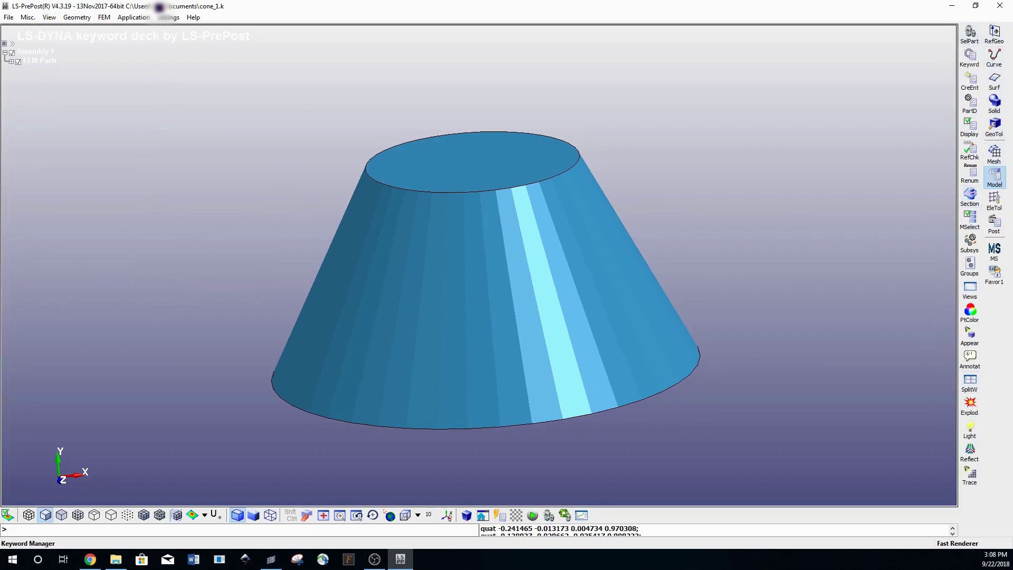
left_click(49, 17)
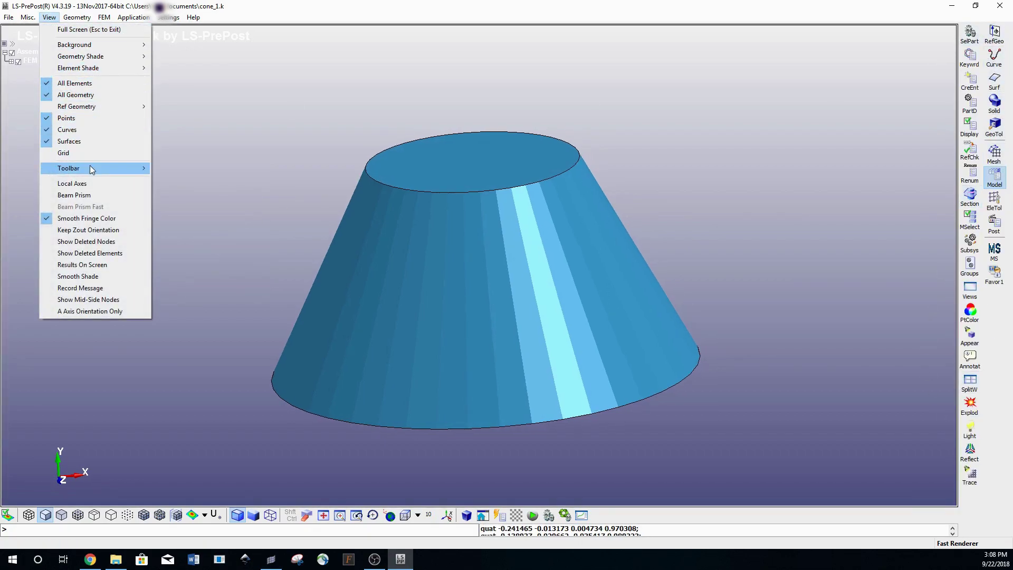
left_click(204, 253)
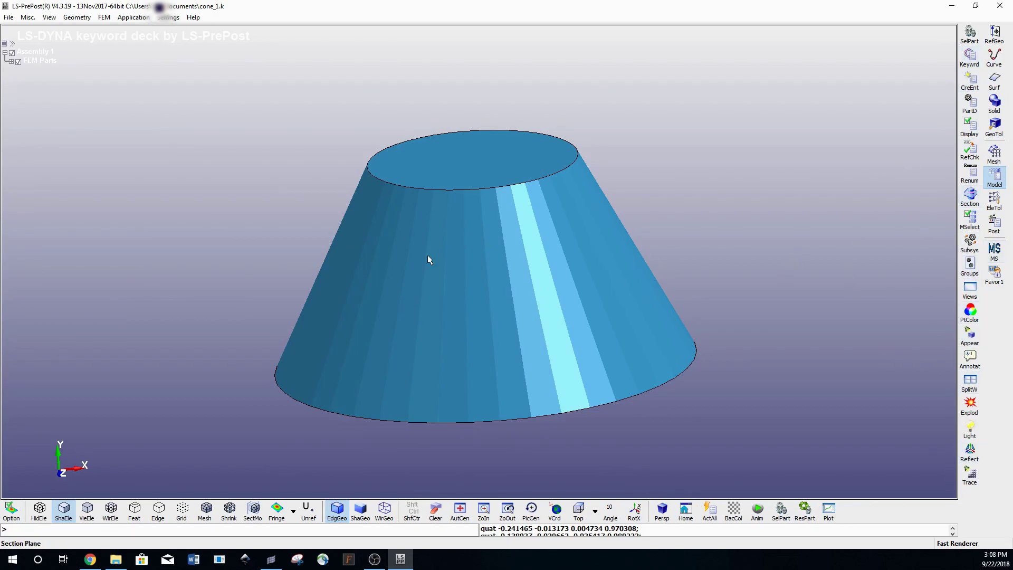
Turn on mesh element lines with the Mesh button and orbit the cone to inspect them.
mouse_move(684, 385)
left_mouse_down("ctrl")
mouse_move(533, 256)
mouse_move(498, 211)
mouse_move(477, 285)
mouse_move(527, 296)
left_mouse_up("ctrl")
left_click_drag(644, 324, 451, 278, "ctrl")
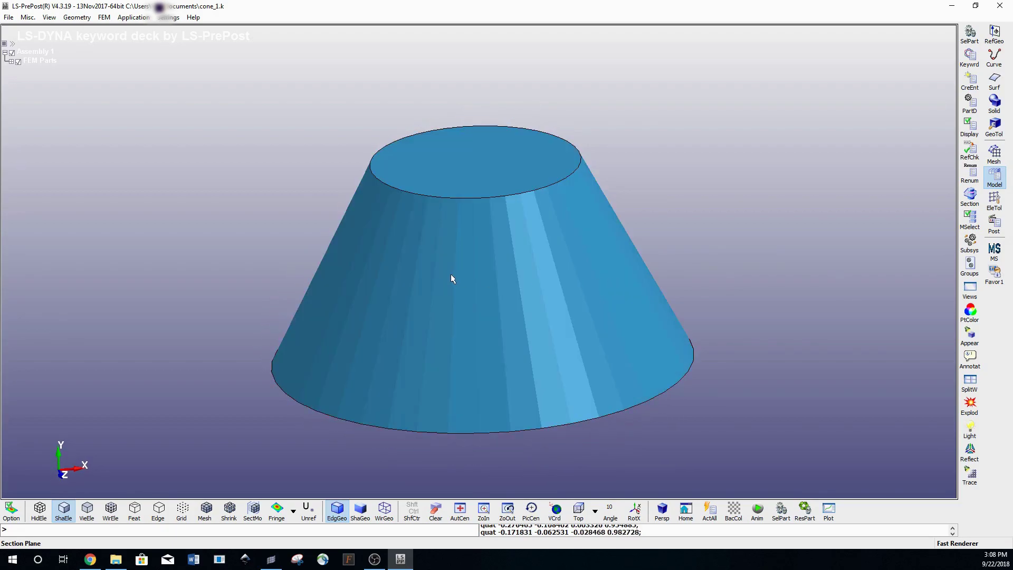
left_click(208, 513)
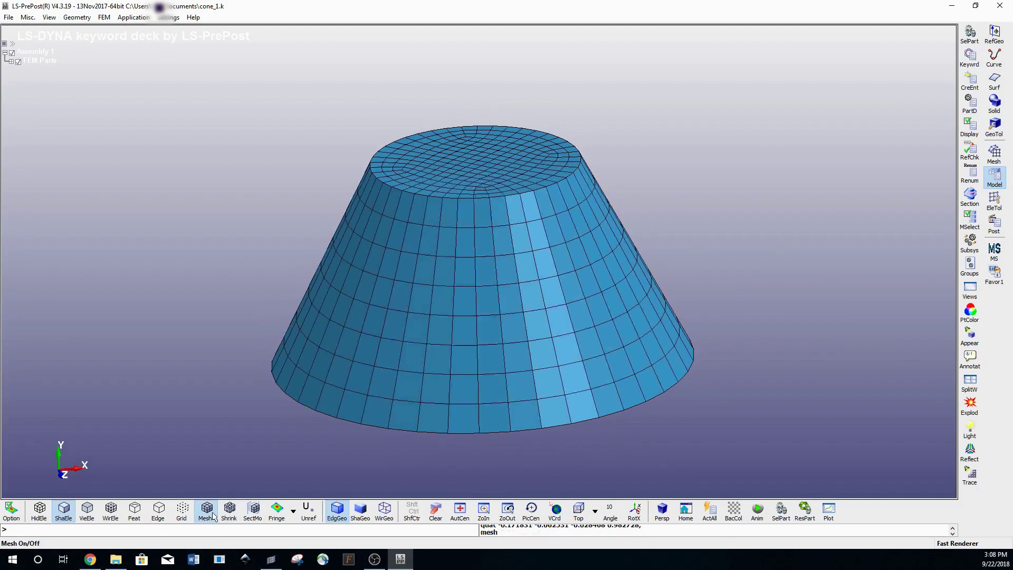
mouse_move(316, 380)
left_mouse_down("ctrl")
mouse_move(387, 278)
mouse_move(476, 314)
mouse_move(512, 247)
mouse_move(531, 362)
left_mouse_up("ctrl")
left_click_drag(362, 354, 505, 266, "ctrl")
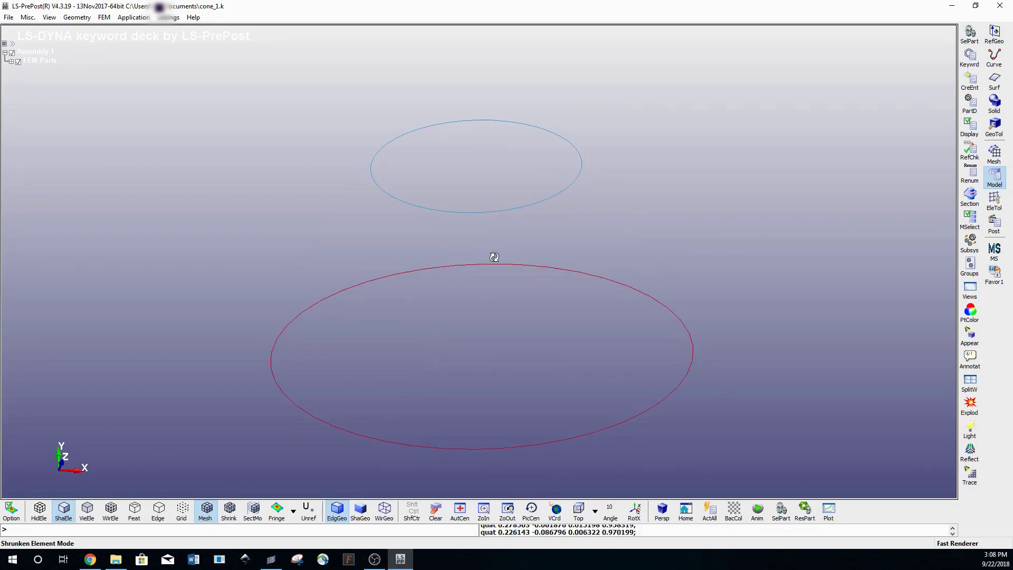
mouse_move(443, 216)
left_mouse_down("ctrl")
mouse_move(479, 243)
mouse_move(493, 339)
mouse_move(446, 320)
left_mouse_up("ctrl")
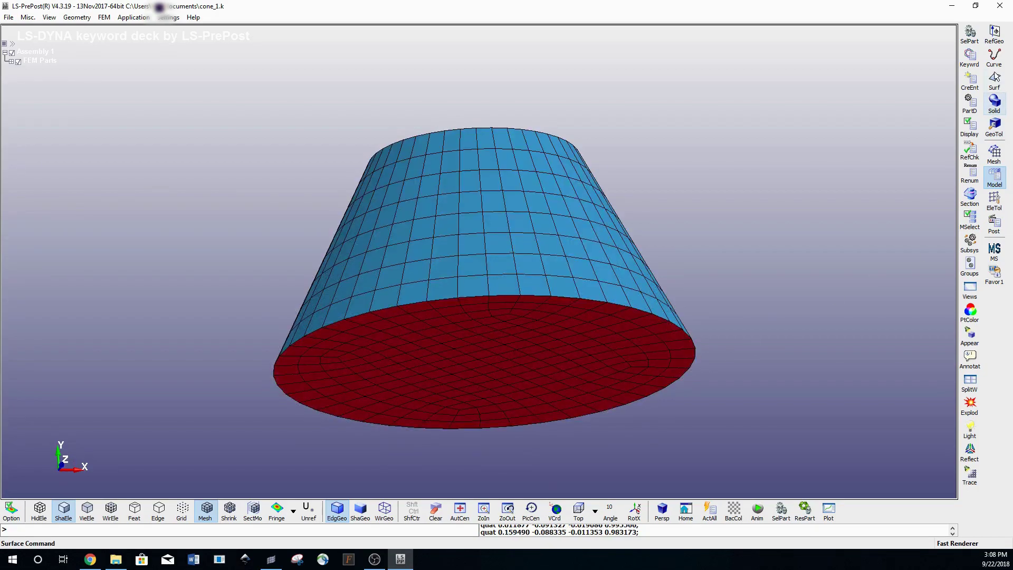
From SelPart, hide the blue Solid cone to inspect the red disc, then restore it.
left_click(970, 36)
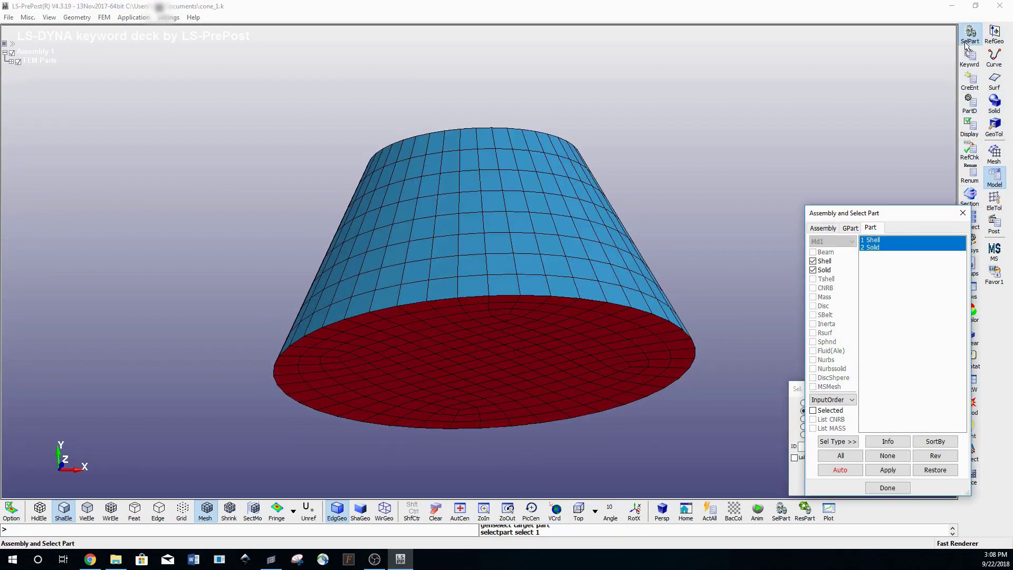
left_click(887, 240)
mouse_move(552, 276)
left_mouse_down("ctrl")
mouse_move(520, 369)
mouse_move(518, 322)
left_mouse_up("ctrl")
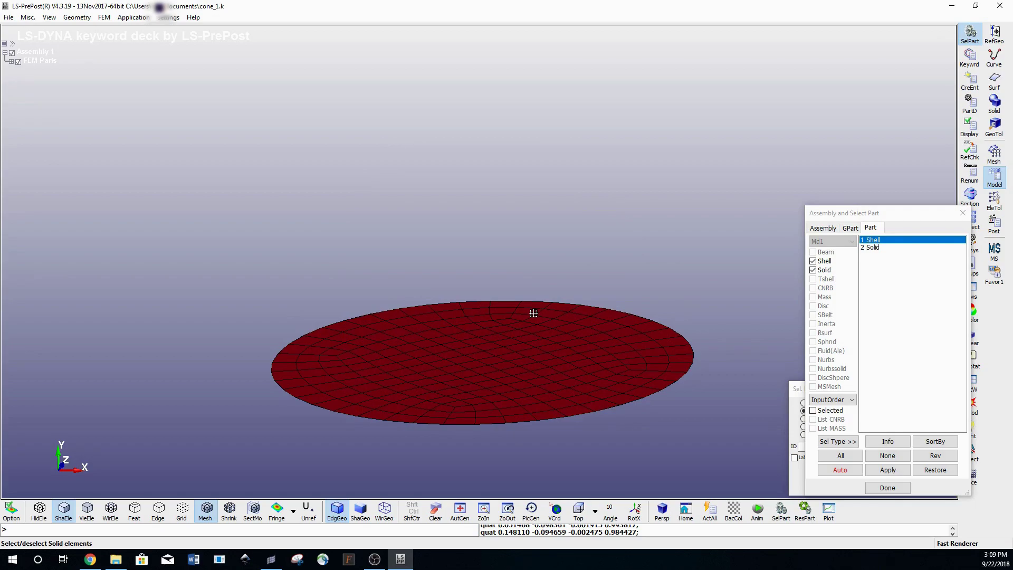
mouse_move(507, 345)
left_mouse_down("ctrl")
mouse_move(493, 362)
mouse_move(446, 340)
mouse_move(491, 314)
left_mouse_up("ctrl")
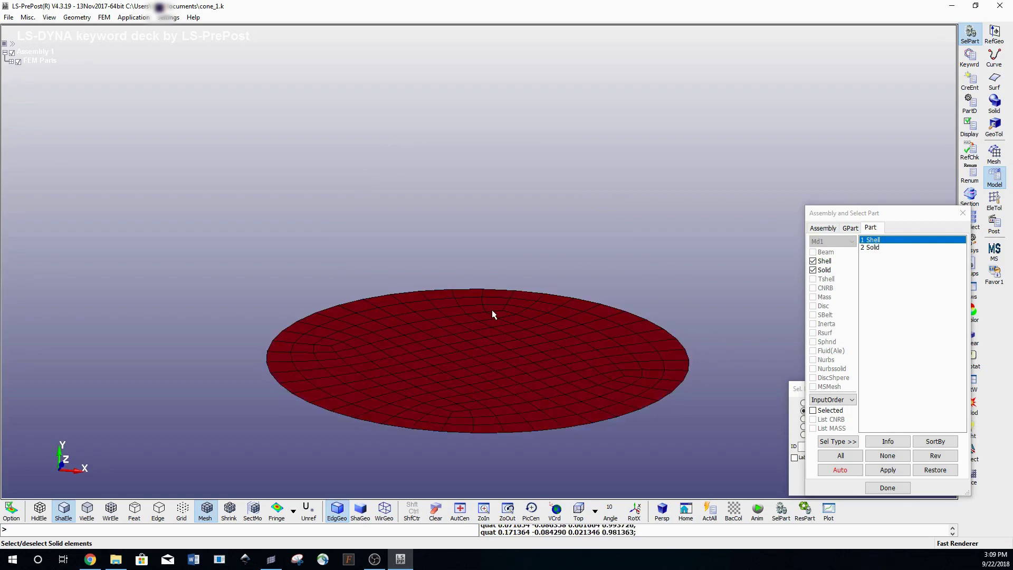
left_click(886, 240)
mouse_move(645, 253)
left_mouse_down("ctrl")
mouse_move(577, 230)
mouse_move(416, 211)
mouse_move(478, 160)
mouse_move(499, 179)
left_mouse_up("ctrl")
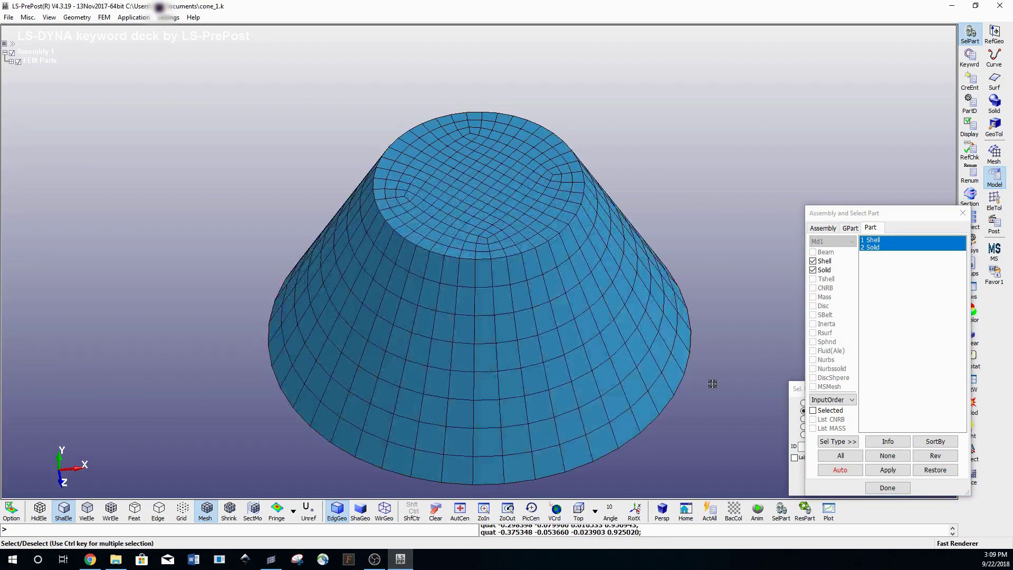
Display only part 1 Shell and bring up its part information.
left_click(870, 241)
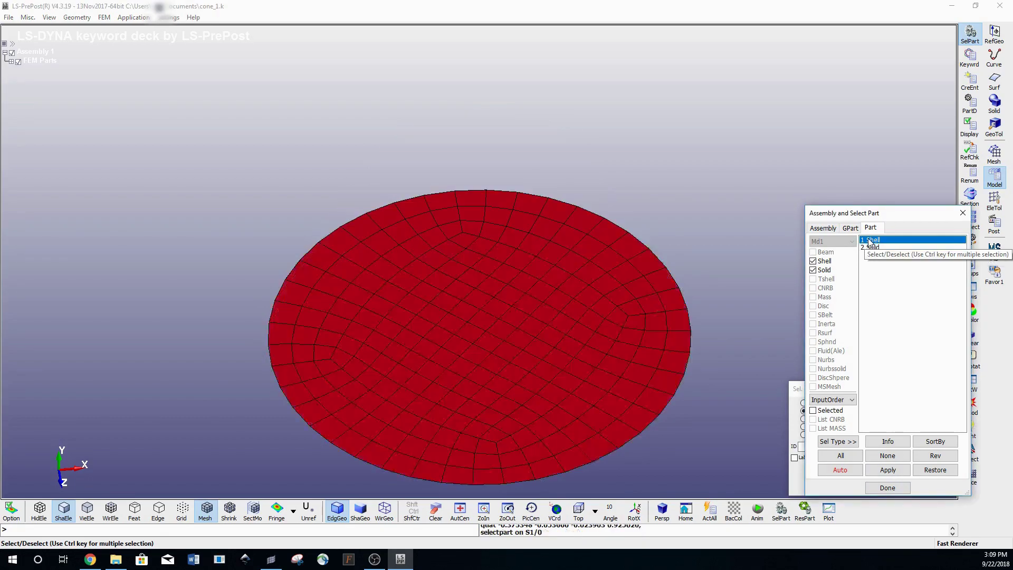
left_click(887, 441)
Select the Shell PID=1 row to view its section and material data, glancing at HyperMesh in between.
left_click(692, 258)
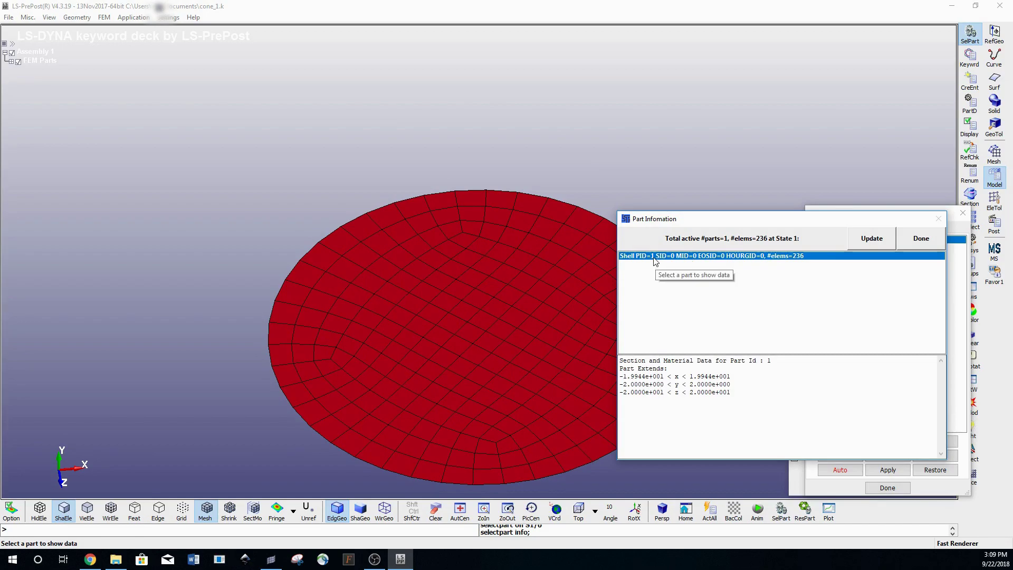
left_click(271, 559)
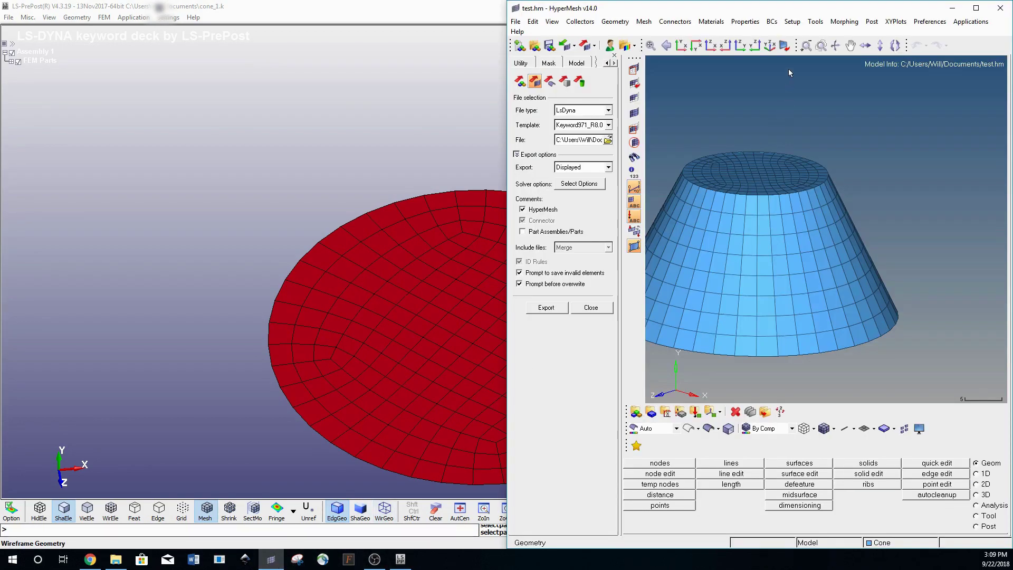
left_click(444, 36)
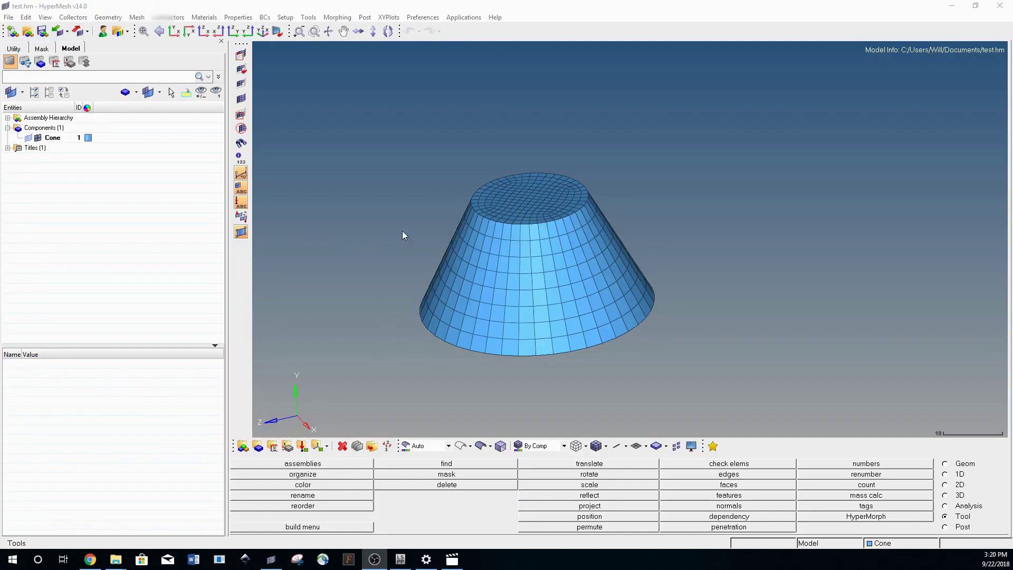
left_click_drag(402, 235, 530, 249, "ctrl")
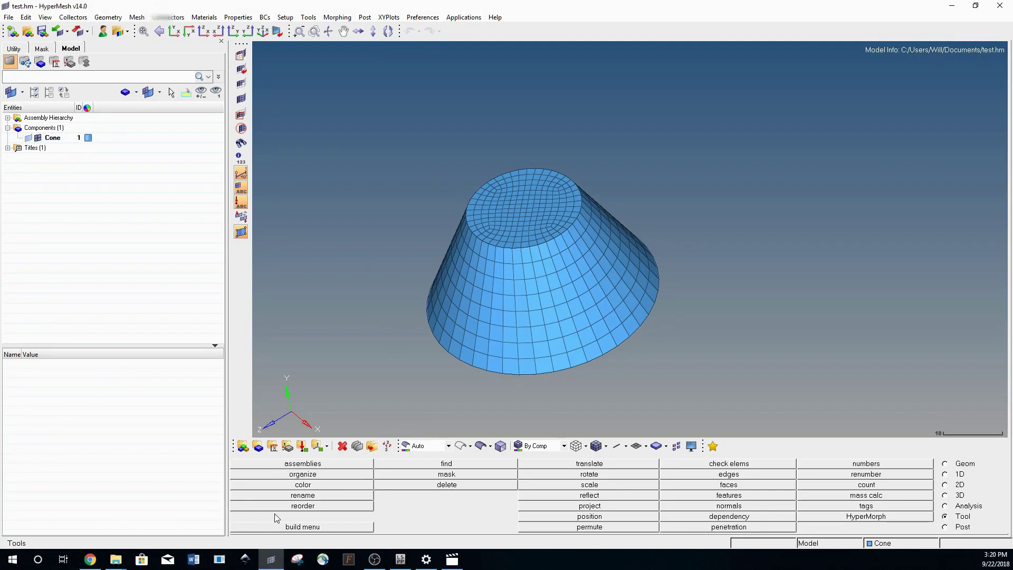
Reopen the SelPart list with 1 Shell highlighted, briefly switching to HyperMesh and back.
left_click(400, 559)
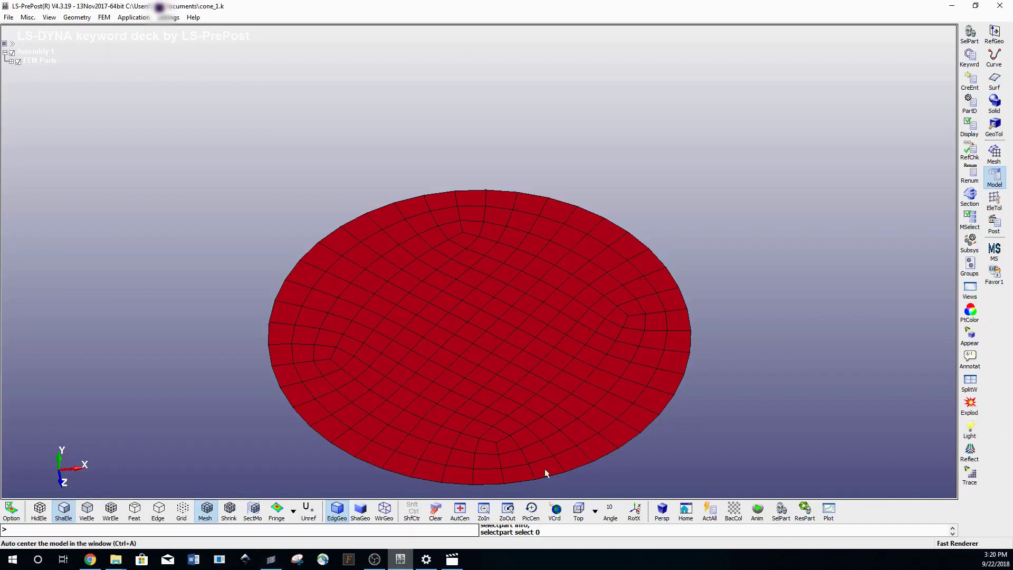
left_click(969, 36)
left_click(875, 240)
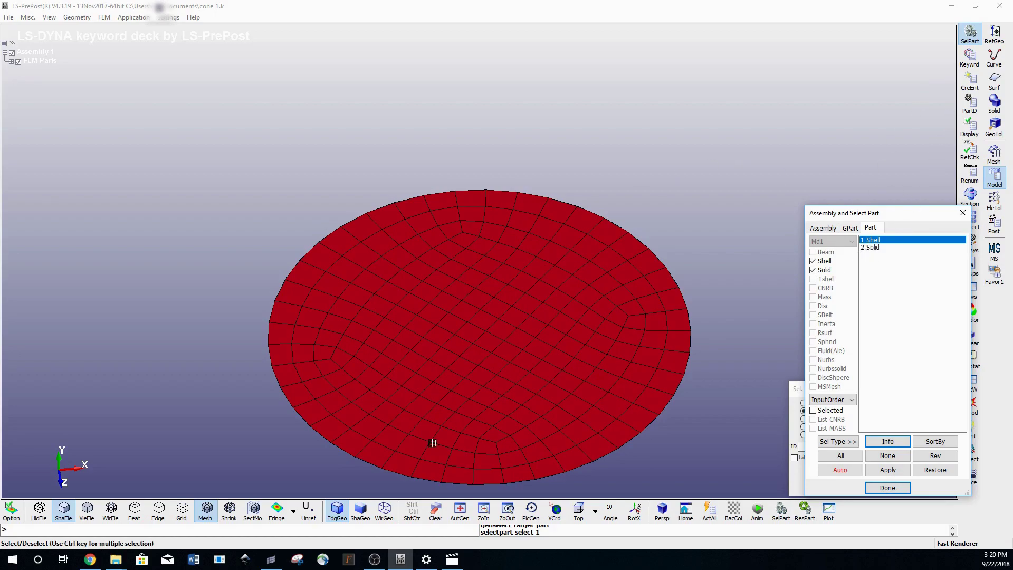
left_click(272, 560)
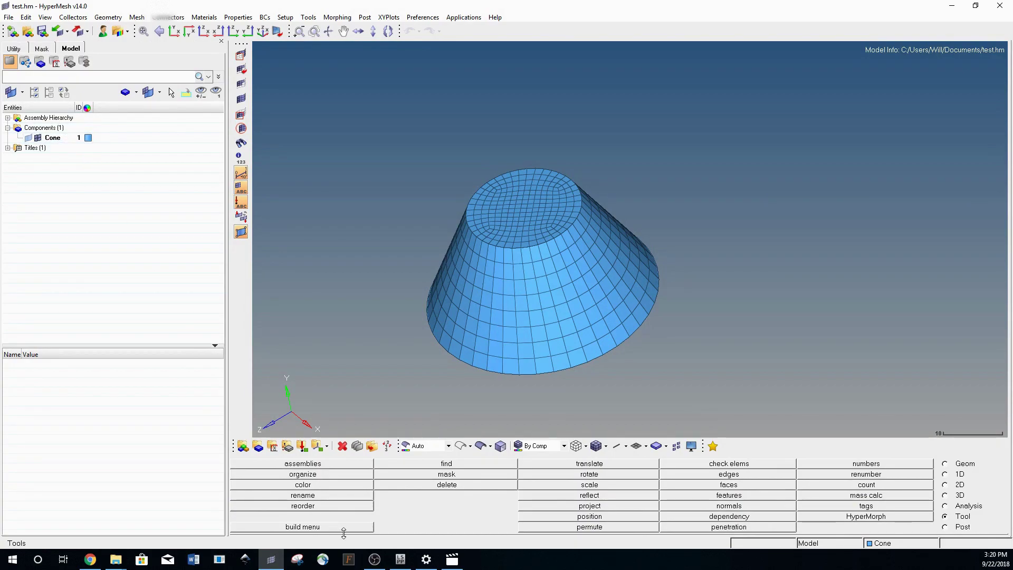
left_click(400, 559)
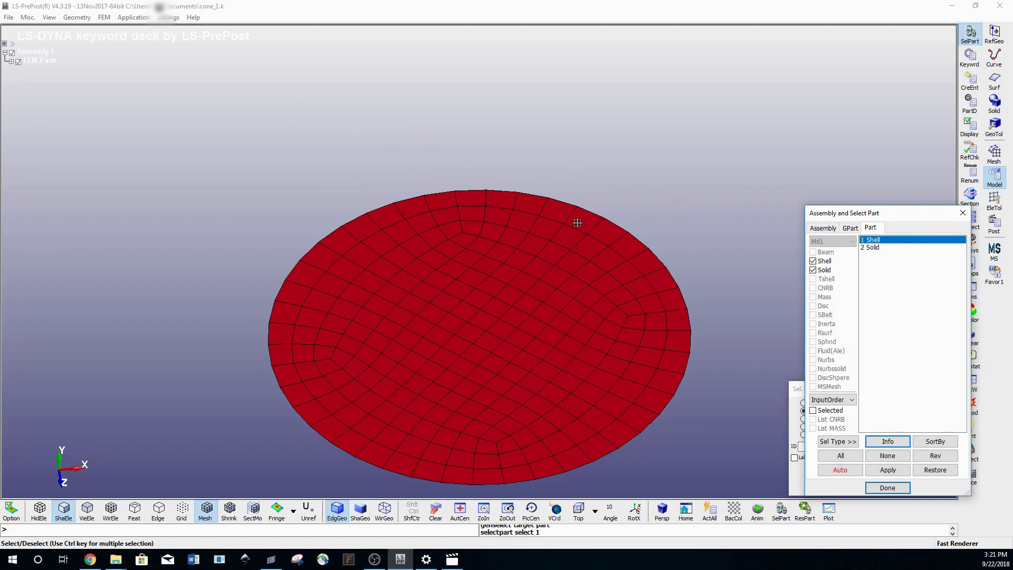
Reposition the red Shell disc face-on and dismiss the Select Part list with Done.
middle_click_drag(538, 269, 529, 214)
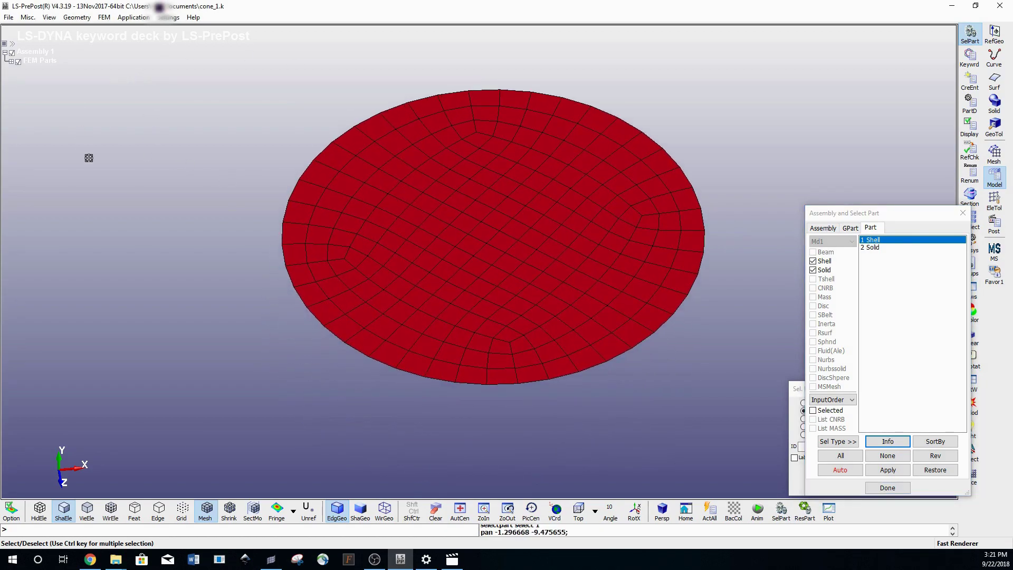
mouse_move(88, 157)
left_mouse_down("shift")
mouse_move(485, 293)
mouse_move(445, 284)
left_mouse_up("shift")
scroll(442, 285, "down", 2)
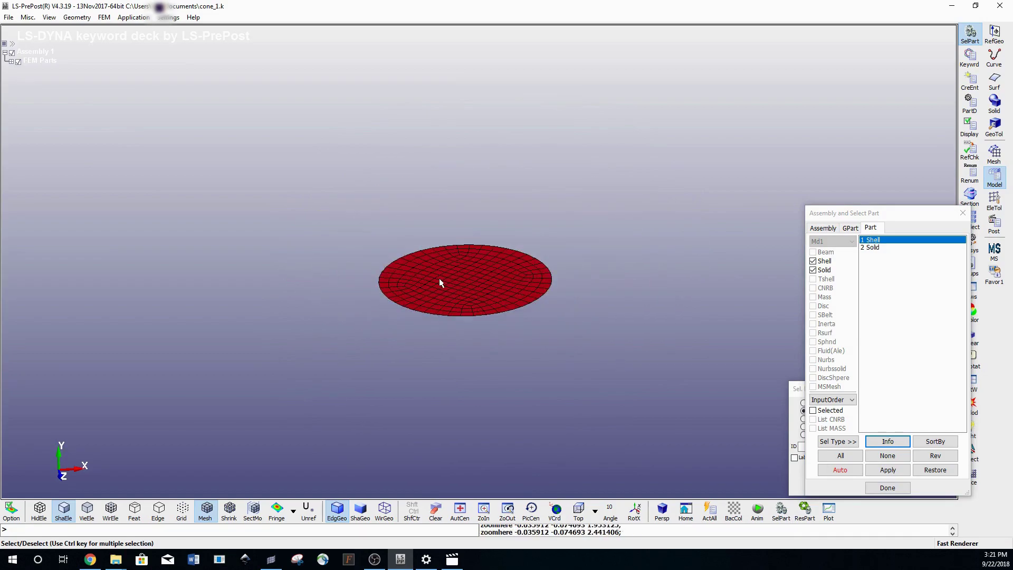
scroll(439, 278, "up", 2)
scroll(459, 276, "up", 3)
mouse_move(545, 348)
left_mouse_down("shift")
mouse_move(467, 269)
mouse_move(478, 260)
left_mouse_up("shift")
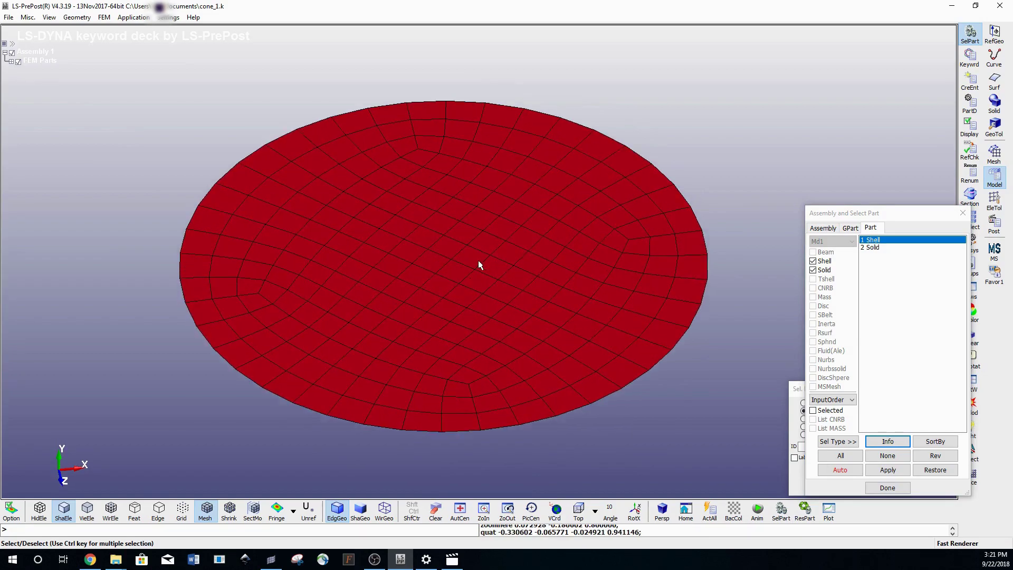
scroll(478, 260, "down", 1)
left_click(885, 488)
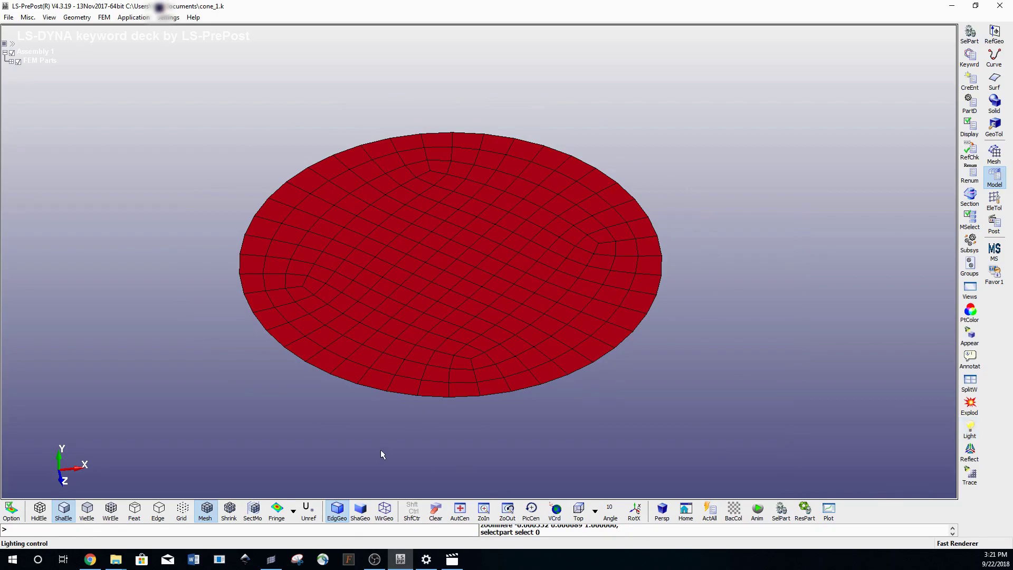